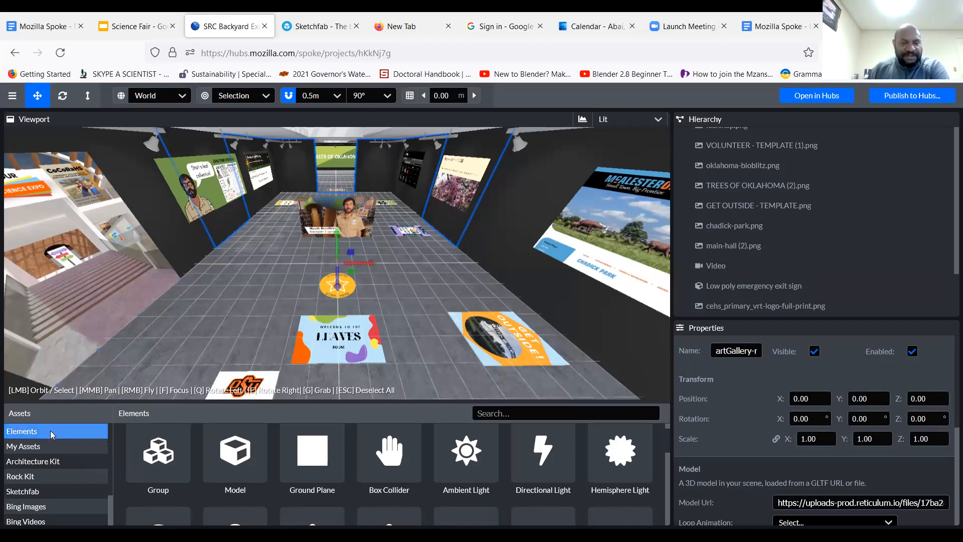
Search the Sketchfab models for "leaf"
{"action": "left_click", "coordinate": [55, 489]}
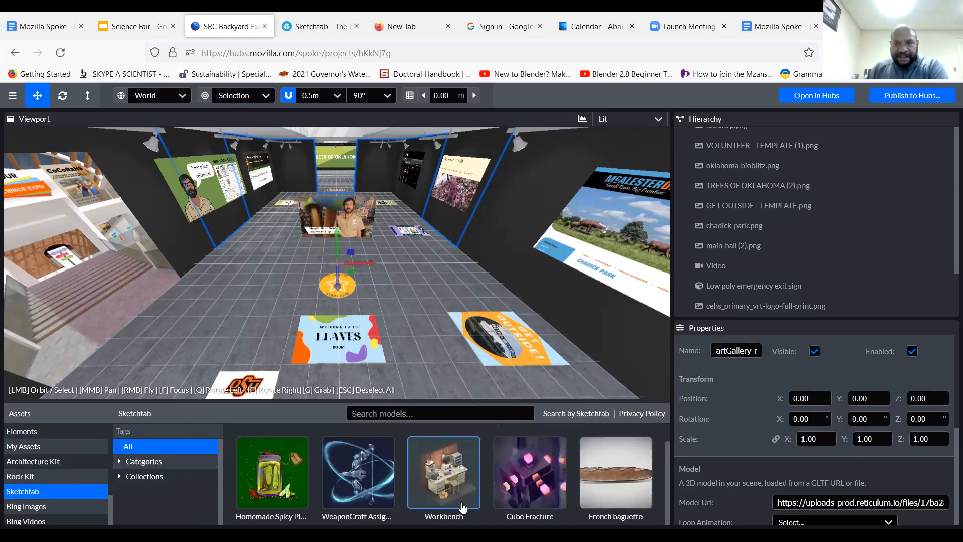
{"action": "mouse_move", "coordinate": [462, 507]}
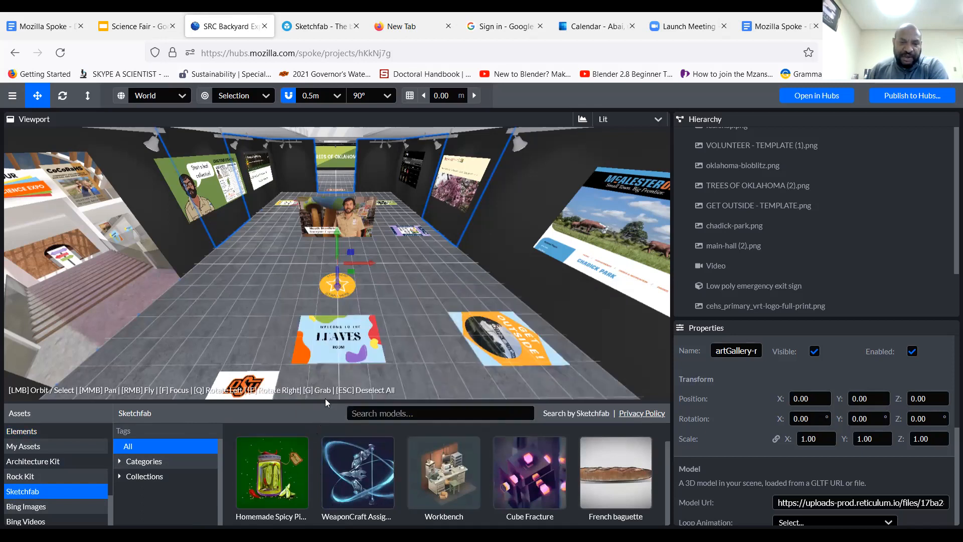
{"action": "left_click", "coordinate": [433, 416]}
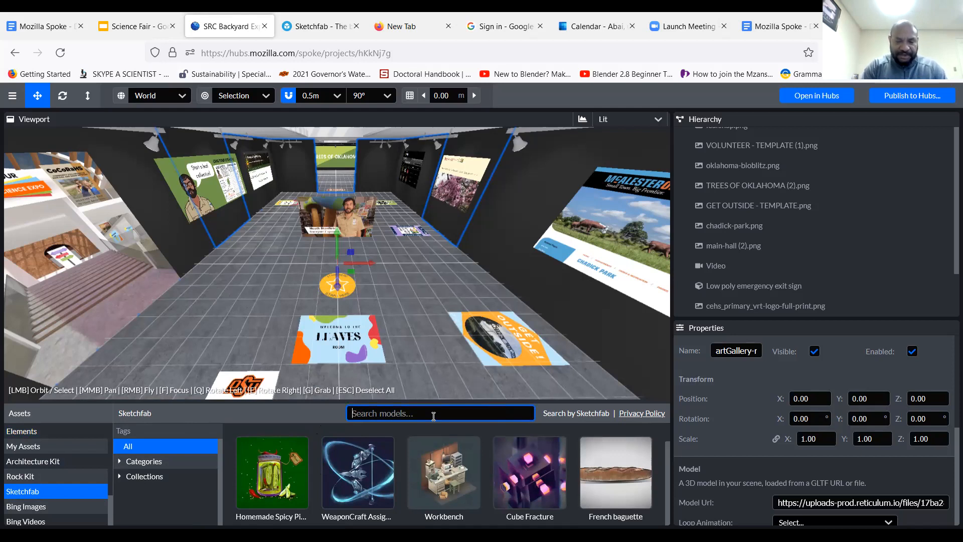
{"action": "type", "text": "leaf"}
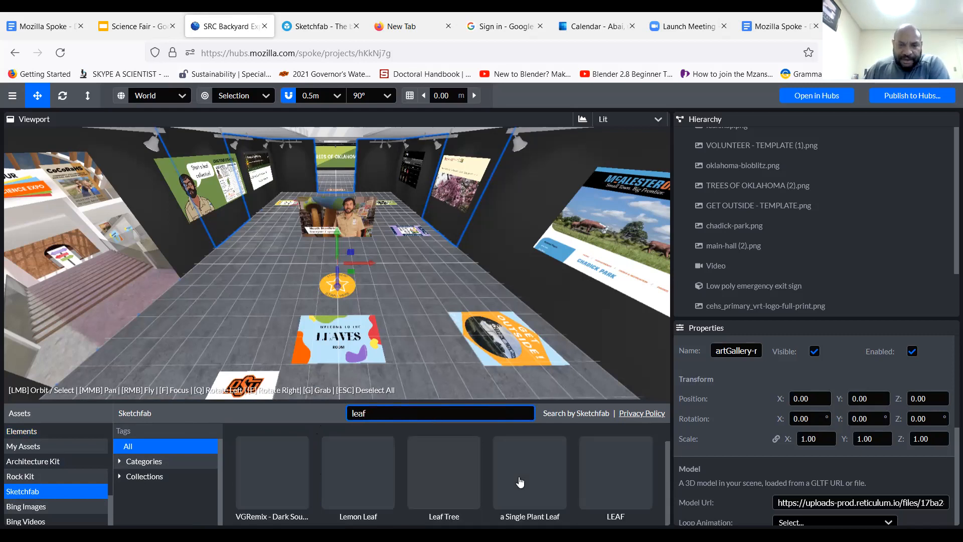
Try placing the "a Single Plant Leaf" model in the gallery at X 1.50, Y 0.50, Z 1.00, and delete it again
{"action": "mouse_move", "coordinate": [612, 517]}
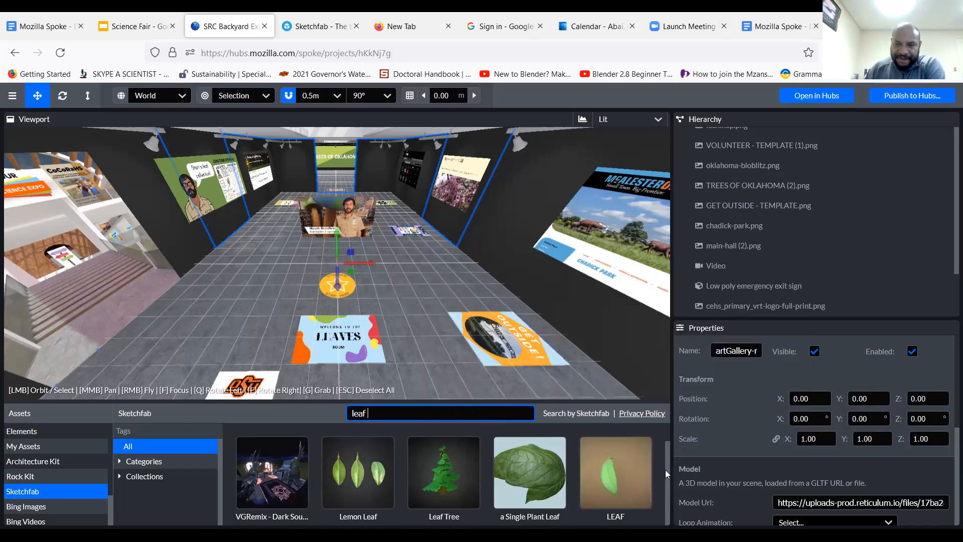
{"action": "mouse_move", "coordinate": [664, 445]}
{"action": "left_mouse_down"}
{"action": "mouse_move", "coordinate": [665, 483]}
{"action": "mouse_move", "coordinate": [661, 427]}
{"action": "left_mouse_up"}
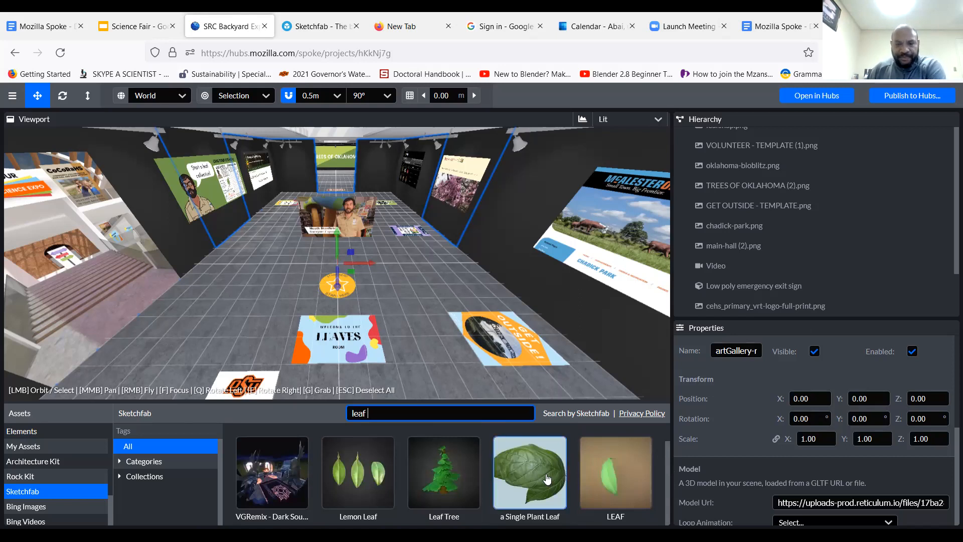
{"action": "left_click", "coordinate": [547, 479]}
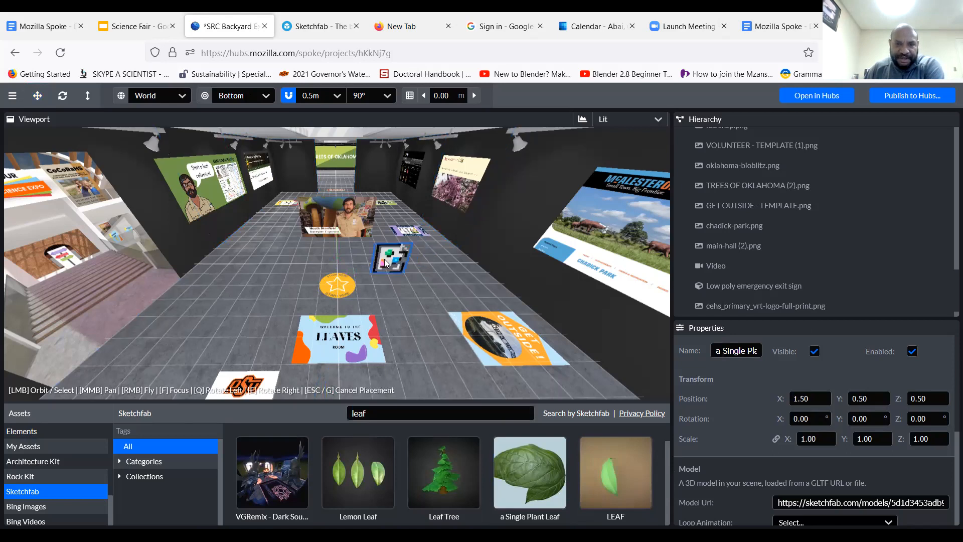
{"action": "left_click", "coordinate": [383, 265]}
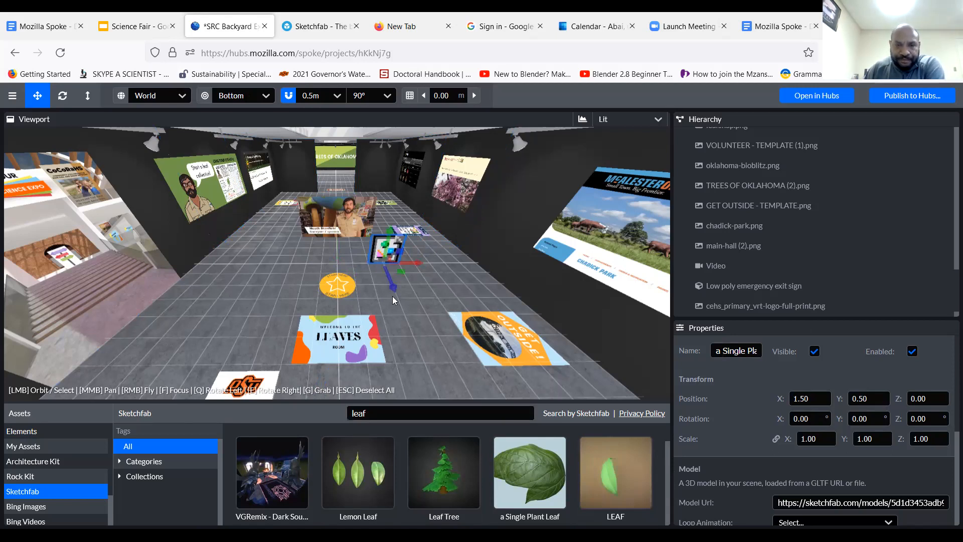
{"action": "left_click_drag", "start_coordinate": [471, 286], "coordinate": [401, 262]}
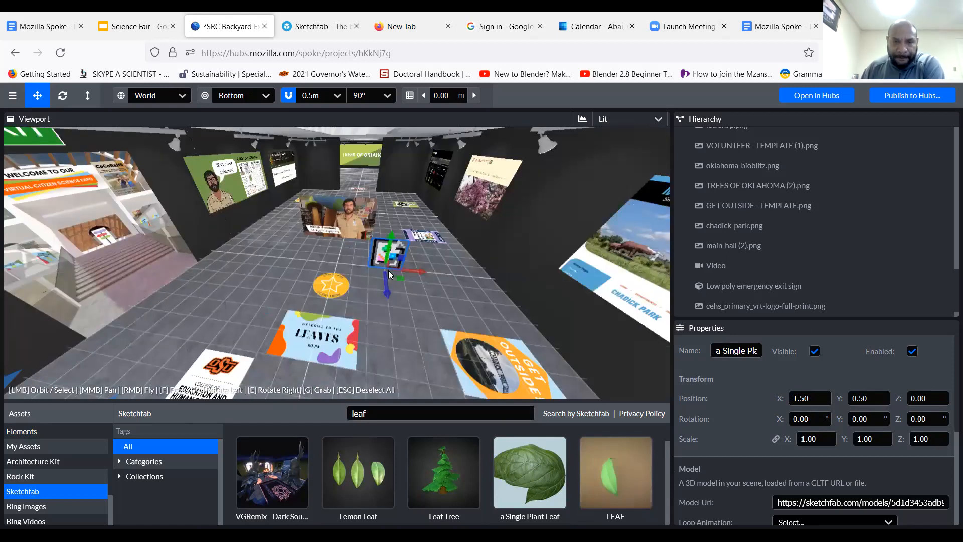
{"action": "left_click_drag", "start_coordinate": [420, 286], "coordinate": [398, 300]}
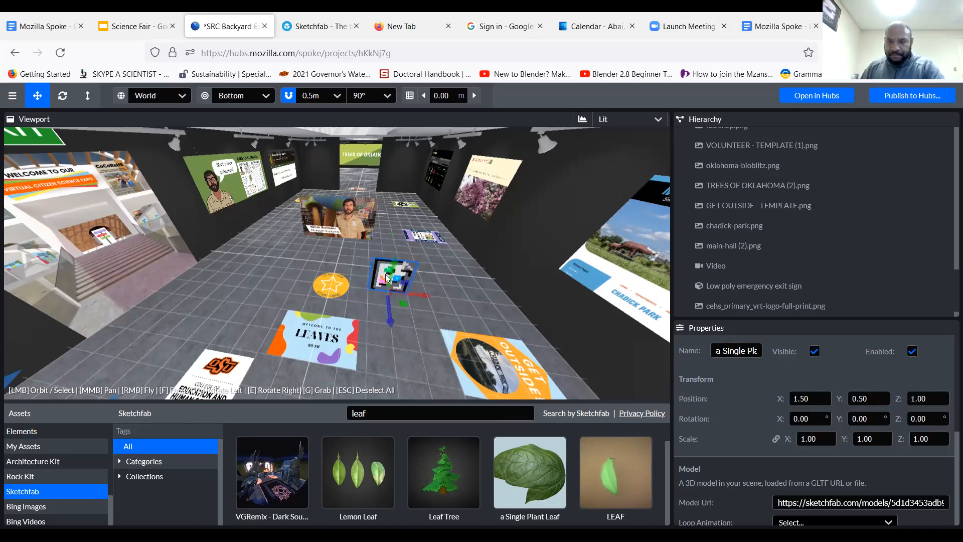
{"action": "key", "text": "Delete"}
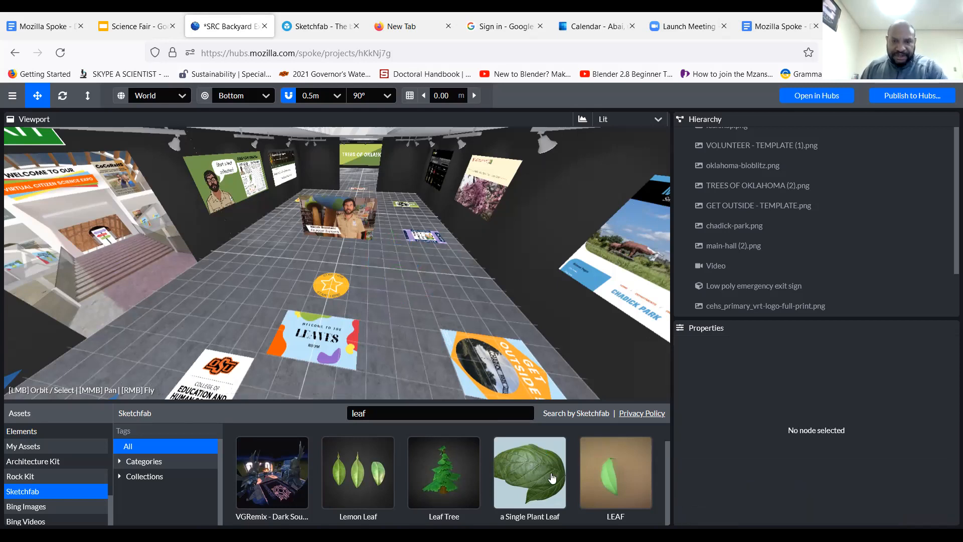
Place the "a Single Plant Leaf" model on the gallery floor at about X -3.00, Y 0.00, Z 0.50
{"action": "mouse_move", "coordinate": [551, 478]}
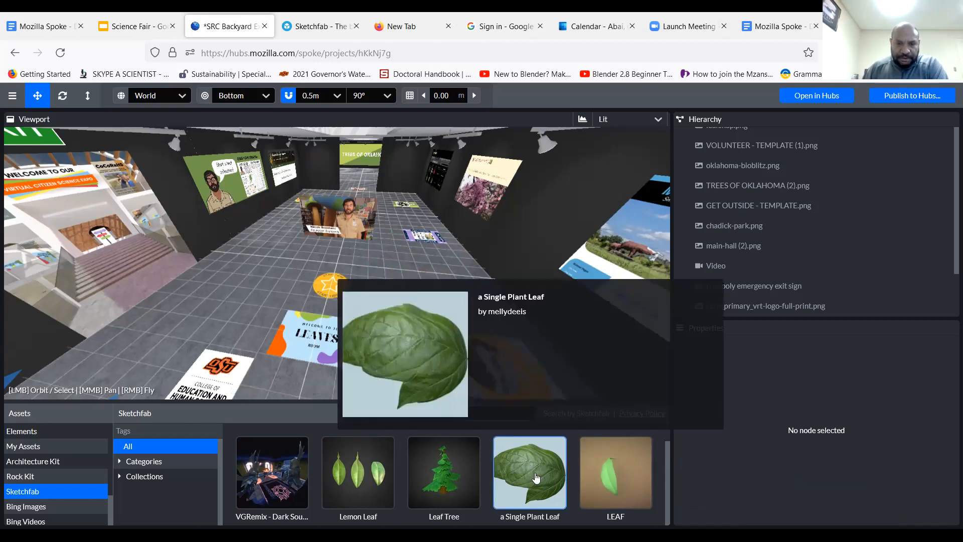
{"action": "left_click_drag", "start_coordinate": [533, 458], "coordinate": [246, 349]}
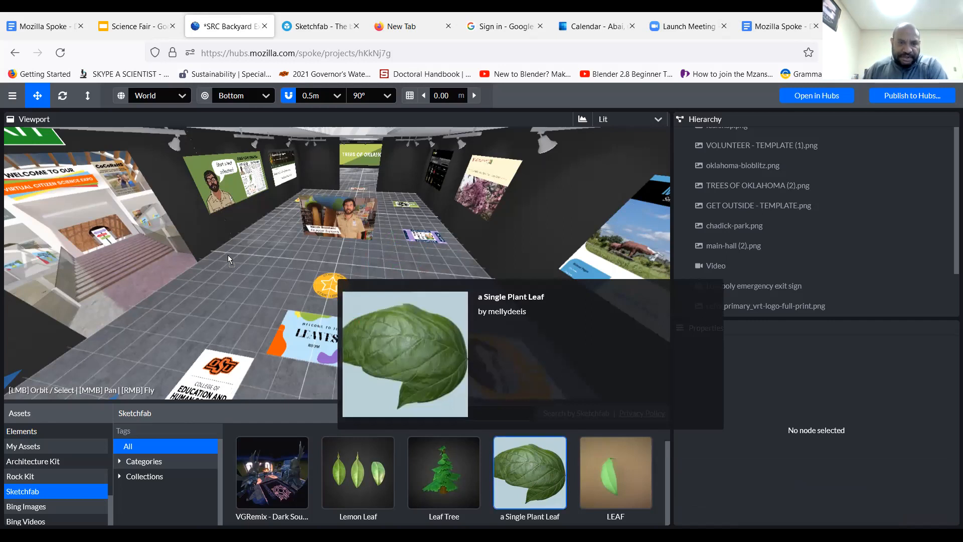
{"action": "left_click_drag", "start_coordinate": [238, 266], "coordinate": [239, 265]}
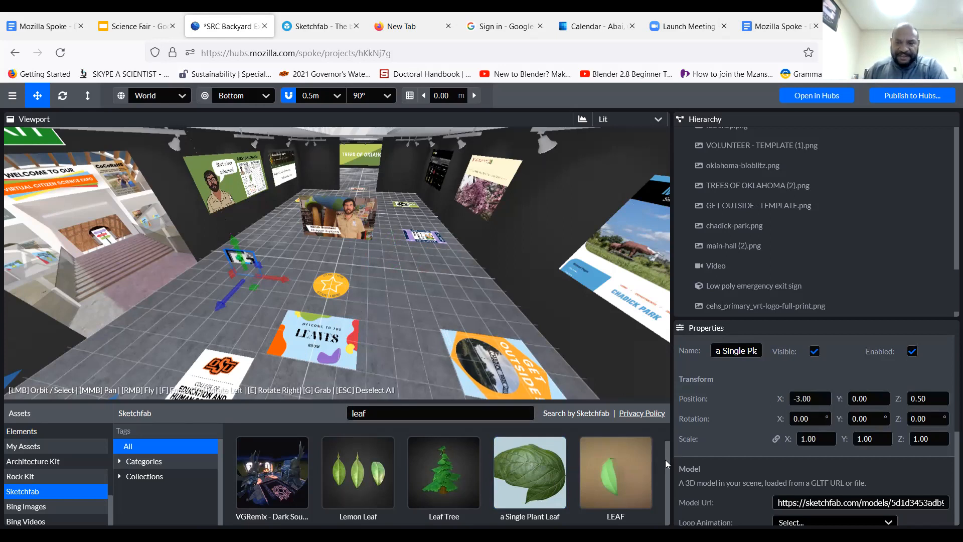
Place the "Cupaniopsis Anacardioides Leaf" model on the gallery floor at about X 2.50, Y 0.00, Z -1.00
{"action": "scroll", "coordinate": [666, 460], "scroll_direction": "down", "scroll_amount": 2}
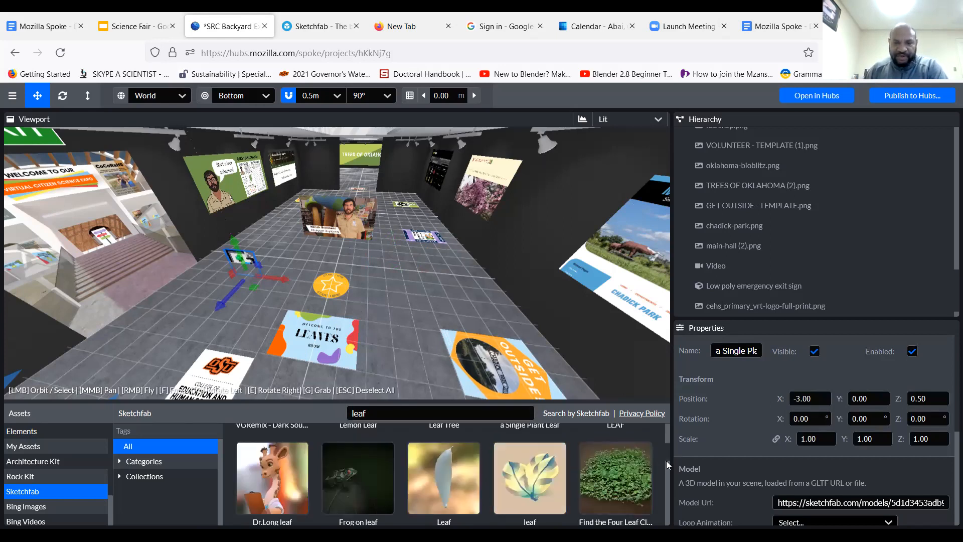
{"action": "scroll", "coordinate": [666, 460], "scroll_direction": "down", "scroll_amount": 2}
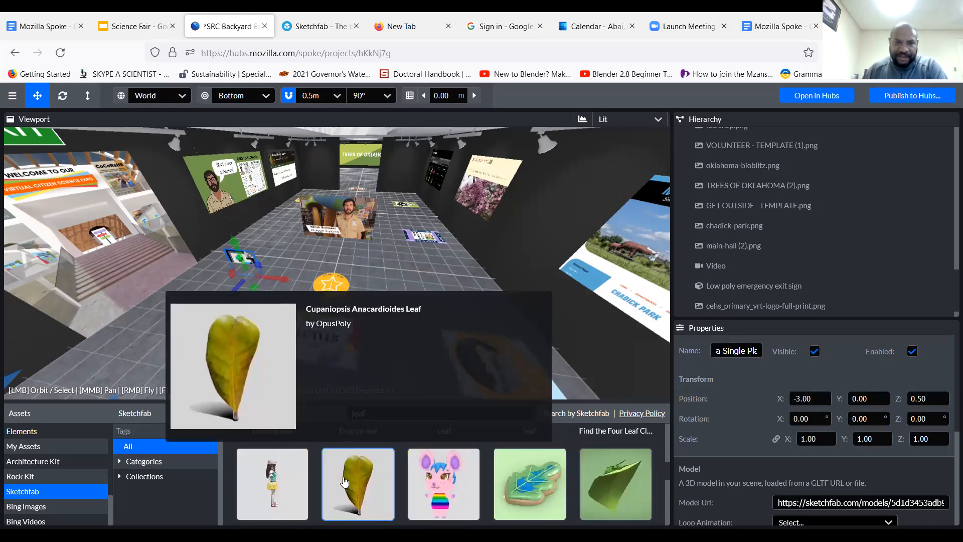
{"action": "left_click_drag", "start_coordinate": [409, 255], "coordinate": [410, 256]}
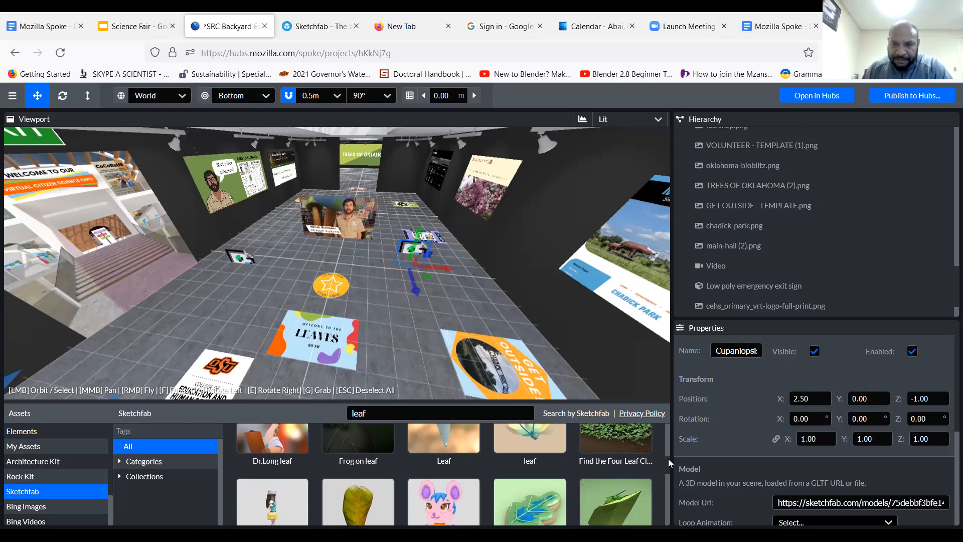
Browse the leaf models and place the one named "Leaf" in the gallery at about X 3.00, Y 0.50, Z 0.00
{"action": "scroll", "coordinate": [665, 473], "scroll_direction": "down", "scroll_amount": 1}
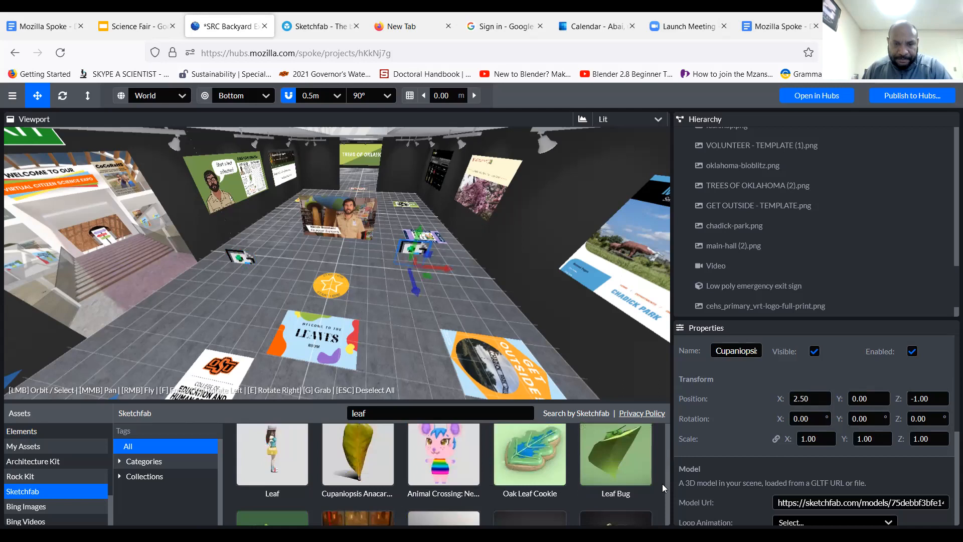
{"action": "scroll", "coordinate": [662, 484], "scroll_direction": "down", "scroll_amount": 1}
{"action": "scroll", "coordinate": [660, 496], "scroll_direction": "down", "scroll_amount": 1}
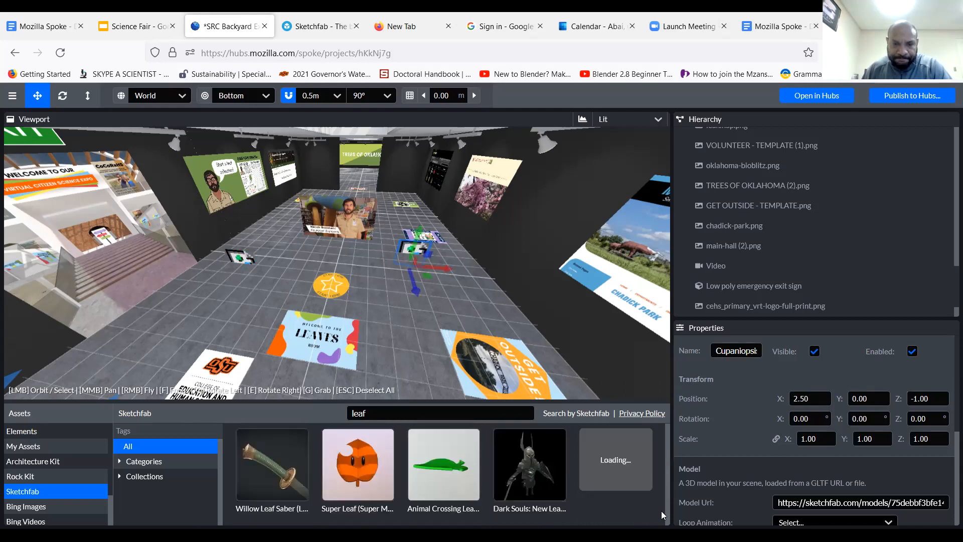
{"action": "scroll", "coordinate": [662, 505], "scroll_direction": "up", "scroll_amount": 1}
{"action": "scroll", "coordinate": [660, 476], "scroll_direction": "up", "scroll_amount": 1}
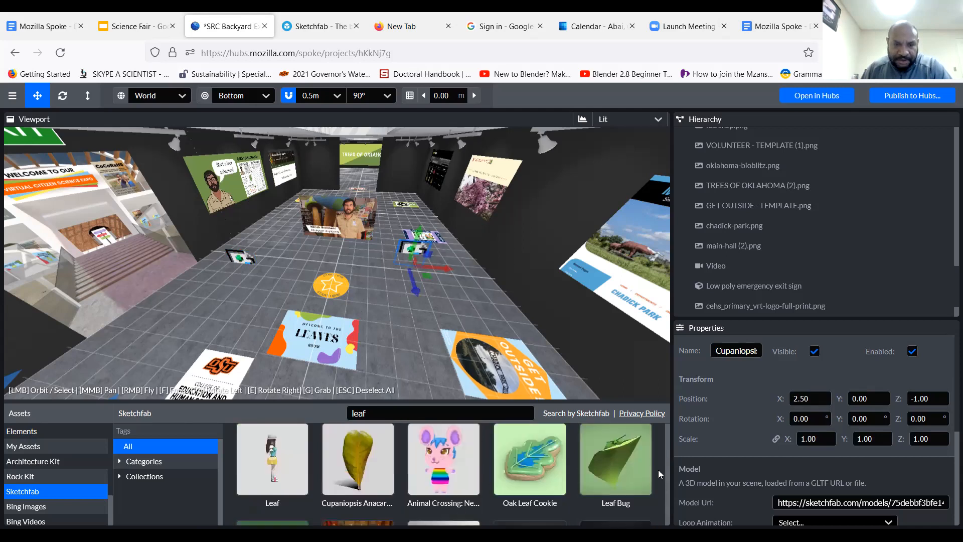
{"action": "scroll", "coordinate": [657, 466], "scroll_direction": "down", "scroll_amount": 2}
{"action": "scroll", "coordinate": [656, 481], "scroll_direction": "down", "scroll_amount": 1}
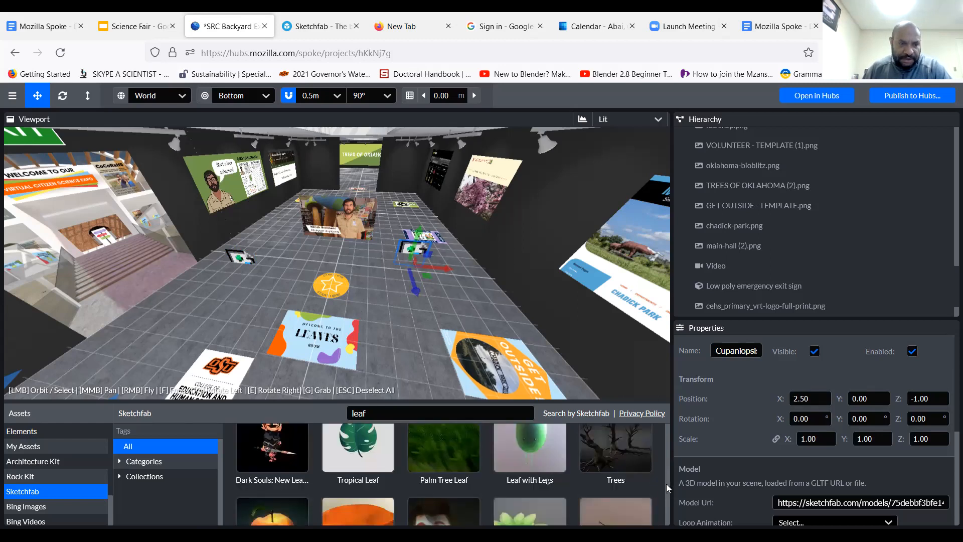
{"action": "scroll", "coordinate": [668, 483], "scroll_direction": "up", "scroll_amount": 1}
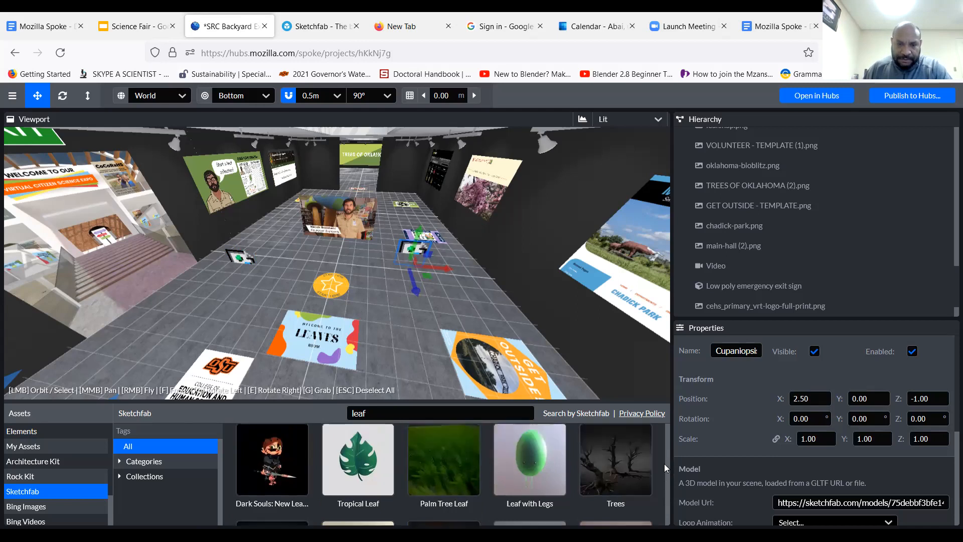
{"action": "scroll", "coordinate": [664, 458], "scroll_direction": "up", "scroll_amount": 2}
{"action": "scroll", "coordinate": [664, 452], "scroll_direction": "up", "scroll_amount": 1}
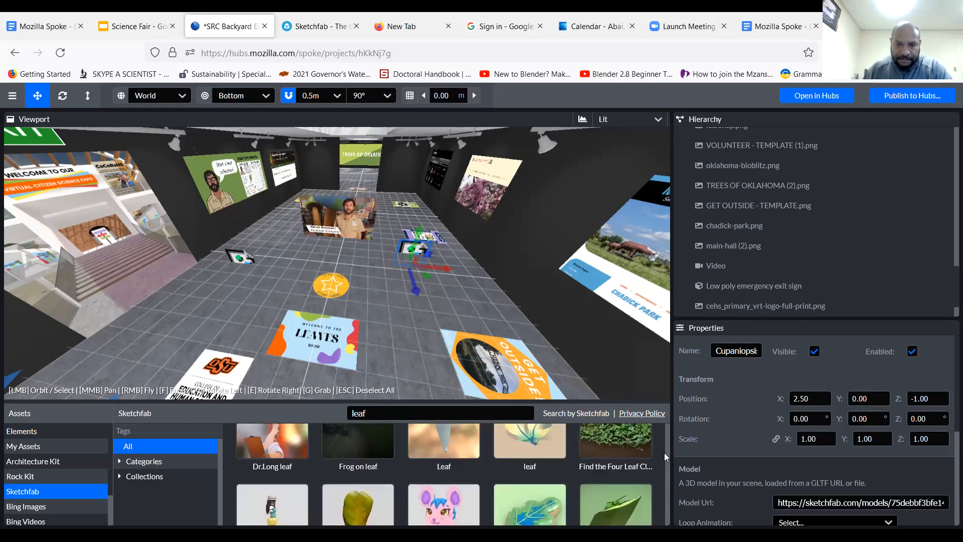
{"action": "scroll", "coordinate": [666, 444], "scroll_direction": "up", "scroll_amount": 1}
{"action": "scroll", "coordinate": [667, 436], "scroll_direction": "up", "scroll_amount": 2}
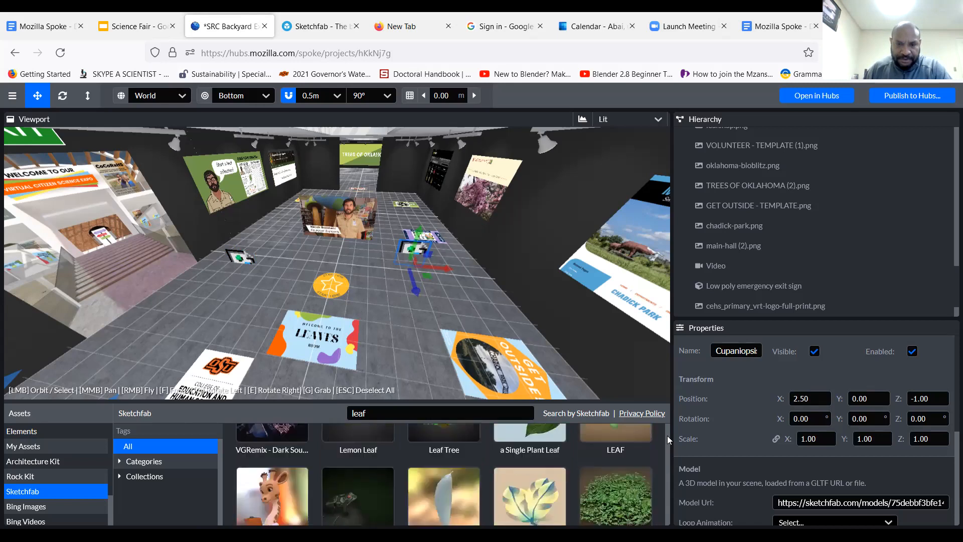
{"action": "left_click", "coordinate": [448, 499]}
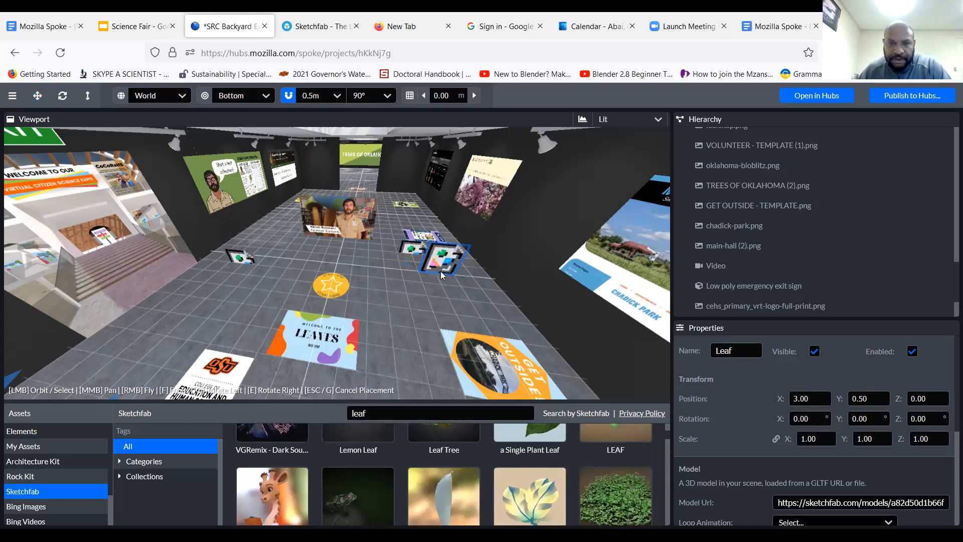
{"action": "left_click", "coordinate": [439, 263]}
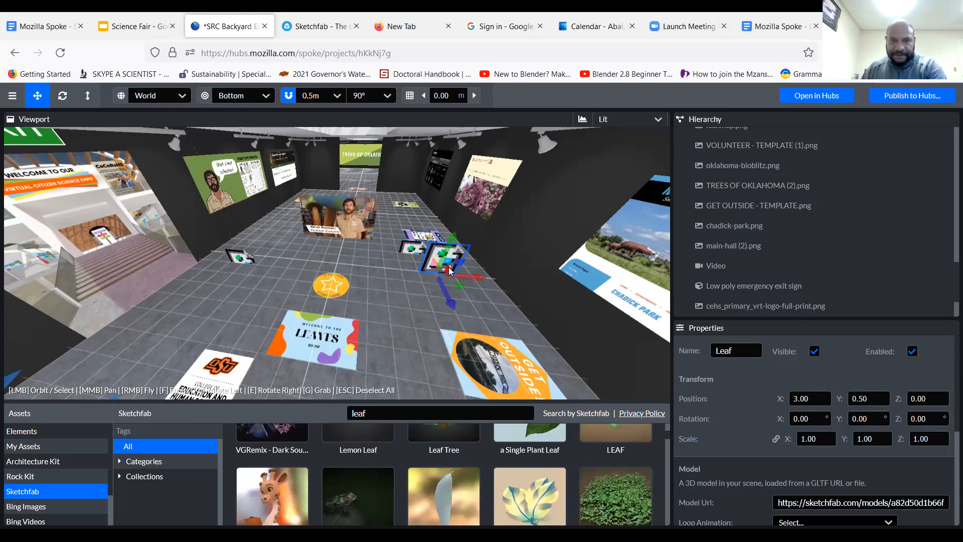
Delete the three placed leaf models from the gallery: Leaf, Cupaniopsis Anacardioides Leaf and a Single Plant Leaf
{"action": "key", "text": "Delete"}
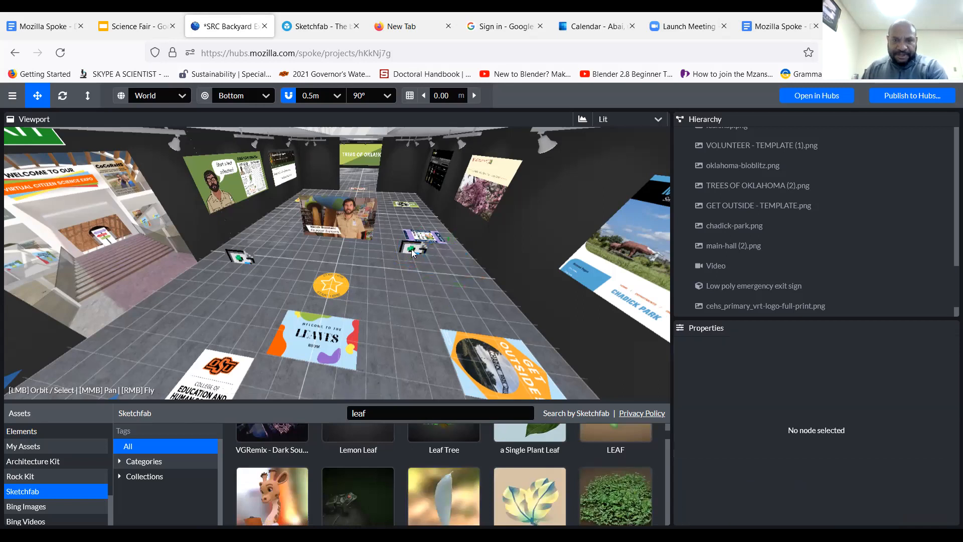
{"action": "left_click", "coordinate": [248, 267]}
{"action": "key", "text": "Delete"}
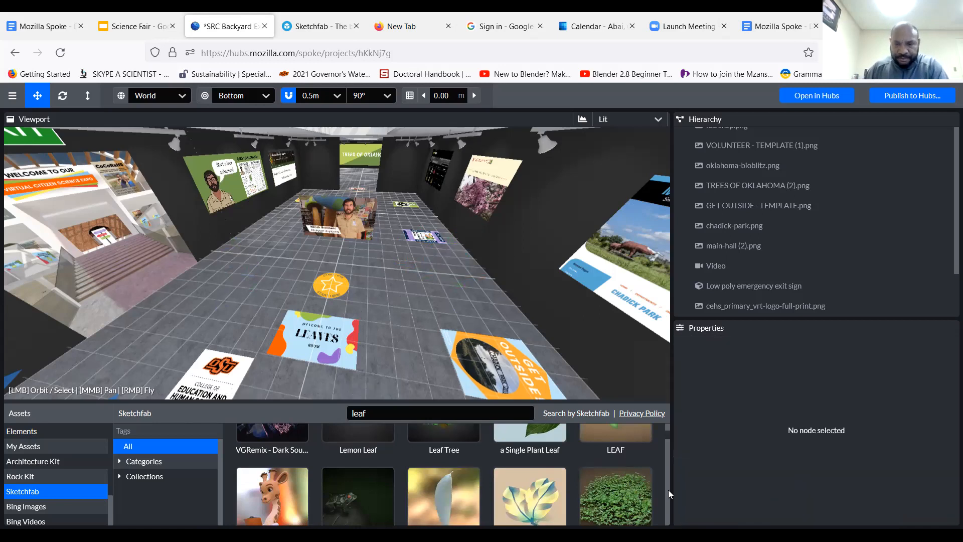
Place a Model element from the Elements assets on the gallery floor at about X 3.50, Y -0.03, Z 0.00
{"action": "mouse_move", "coordinate": [668, 433]}
{"action": "left_mouse_down"}
{"action": "mouse_move", "coordinate": [668, 425]}
{"action": "mouse_move", "coordinate": [141, 399]}
{"action": "mouse_move", "coordinate": [170, 460]}
{"action": "left_mouse_up"}
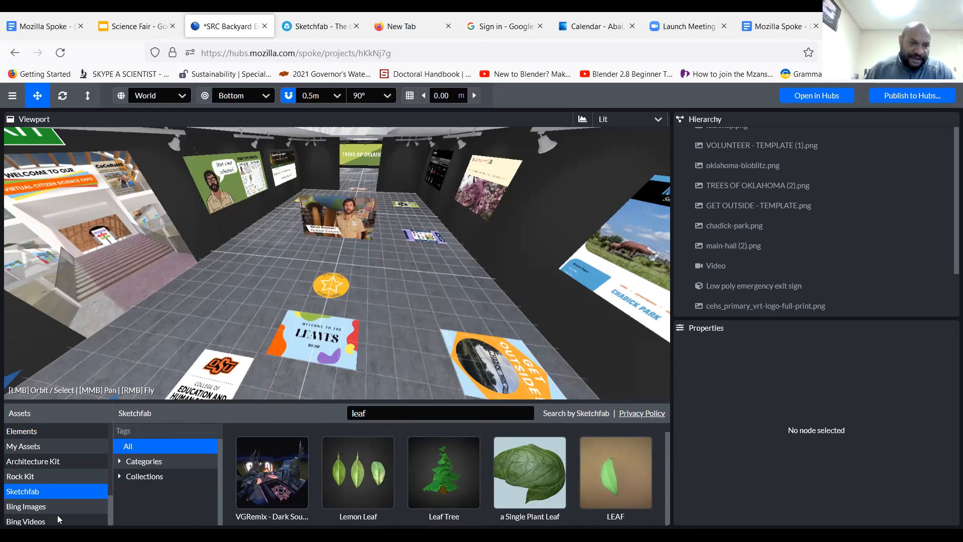
{"action": "left_click", "coordinate": [43, 433]}
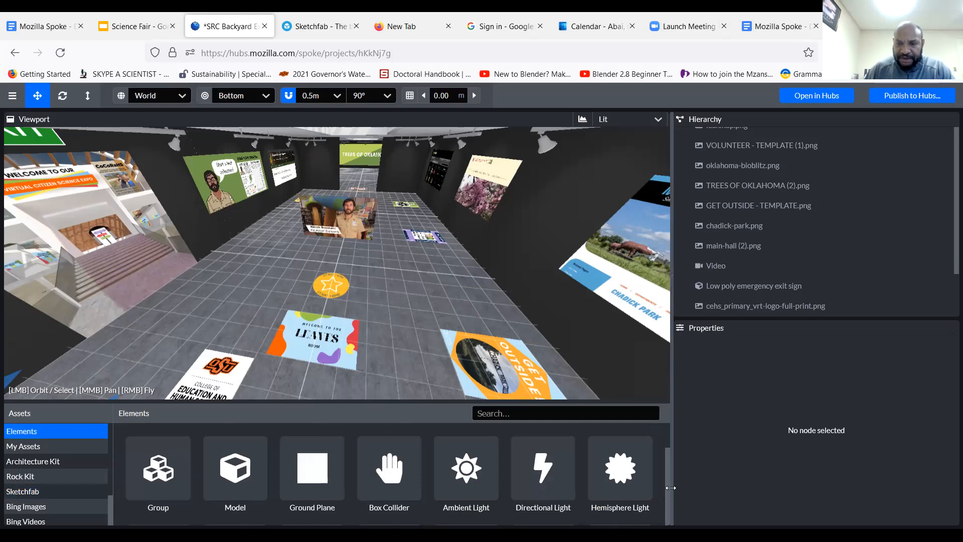
{"action": "scroll", "coordinate": [667, 475], "scroll_direction": "down", "scroll_amount": 2}
{"action": "scroll", "coordinate": [668, 481], "scroll_direction": "down", "scroll_amount": 2}
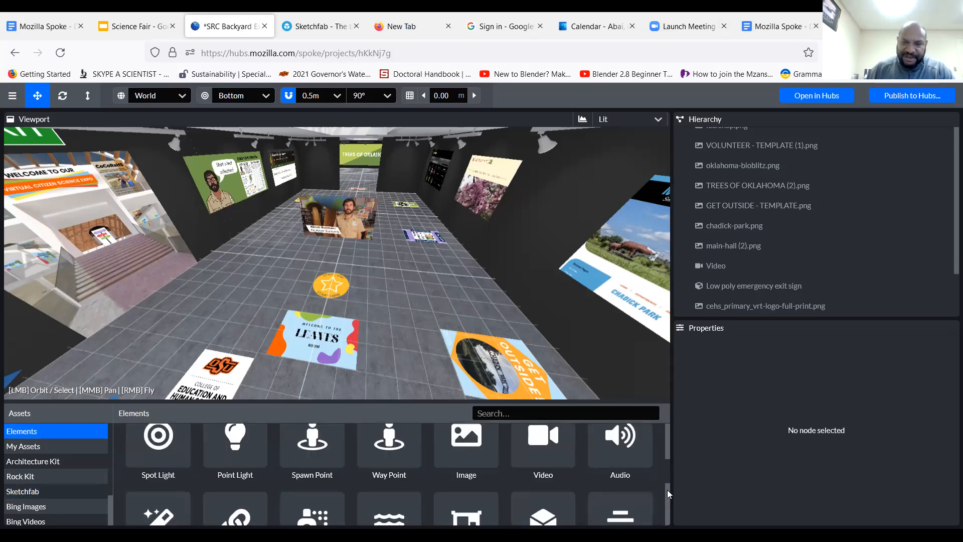
{"action": "scroll", "coordinate": [669, 466], "scroll_direction": "up", "scroll_amount": 2}
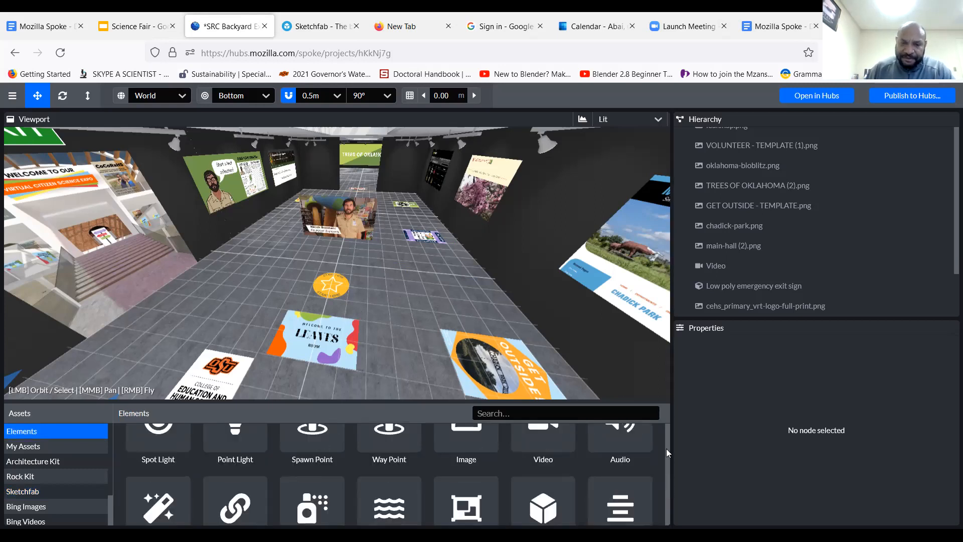
{"action": "scroll", "coordinate": [668, 449], "scroll_direction": "up", "scroll_amount": 2}
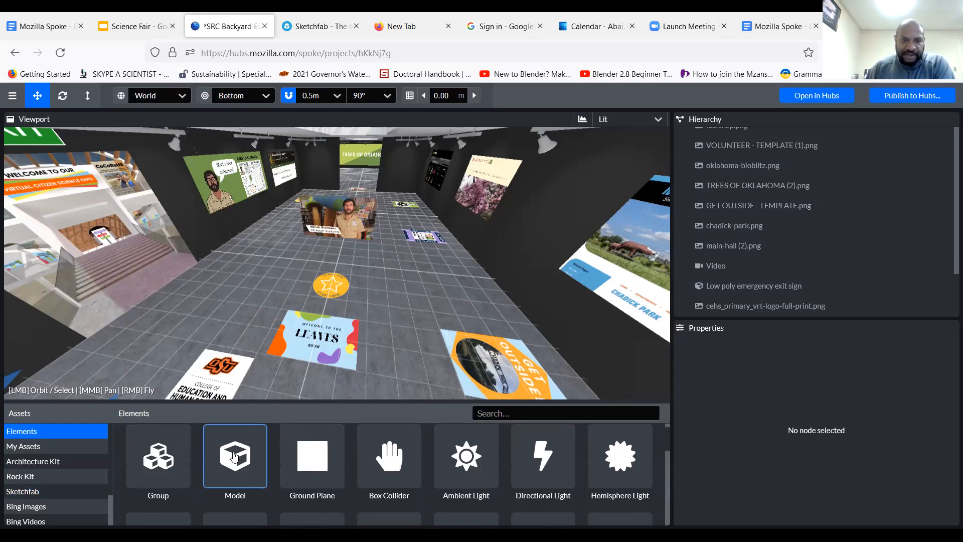
{"action": "mouse_move", "coordinate": [234, 455]}
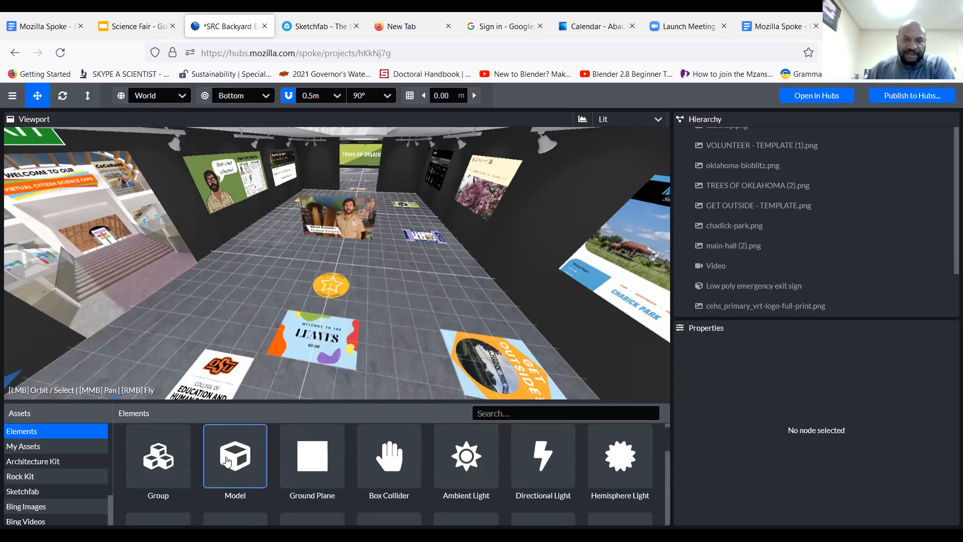
{"action": "left_click", "coordinate": [227, 462]}
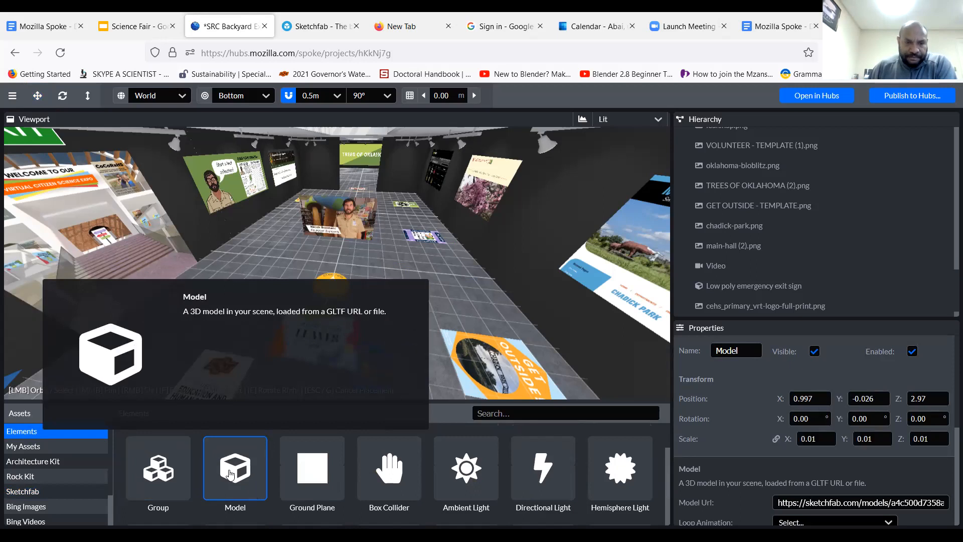
{"action": "left_click_drag", "start_coordinate": [230, 474], "coordinate": [466, 327]}
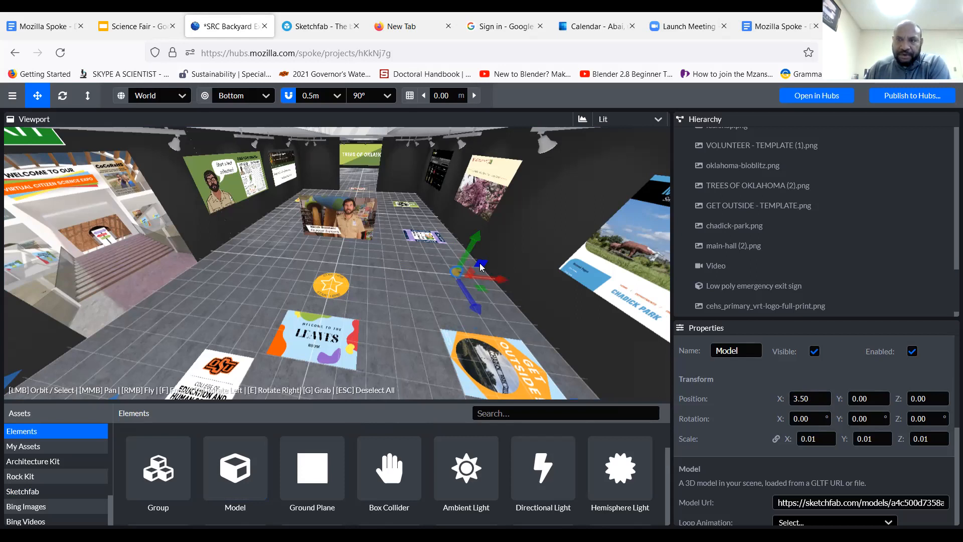
{"action": "left_click_drag", "start_coordinate": [482, 266], "coordinate": [483, 266]}
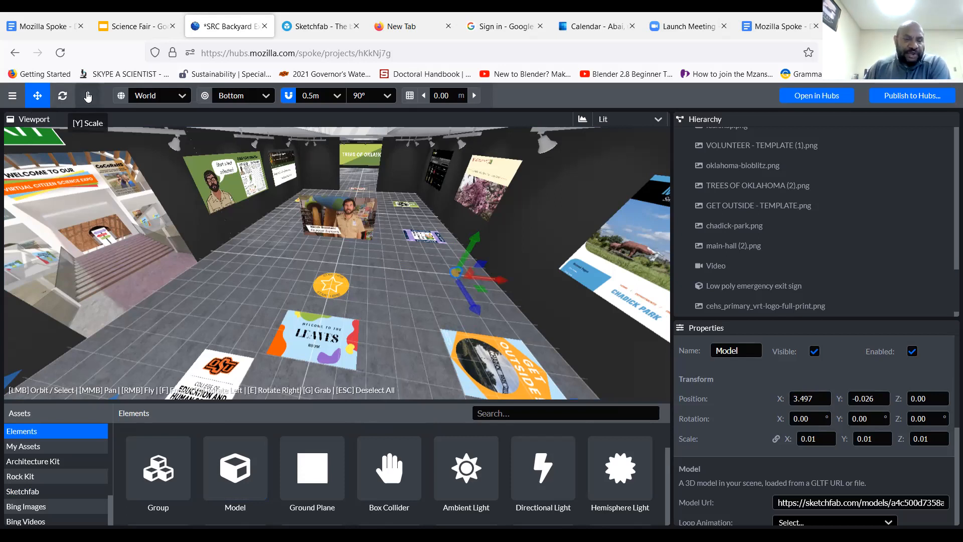
Scale the placed Model element uniformly to about 0.041 and move it along the X axis to about 1.49
{"action": "left_click", "coordinate": [88, 97]}
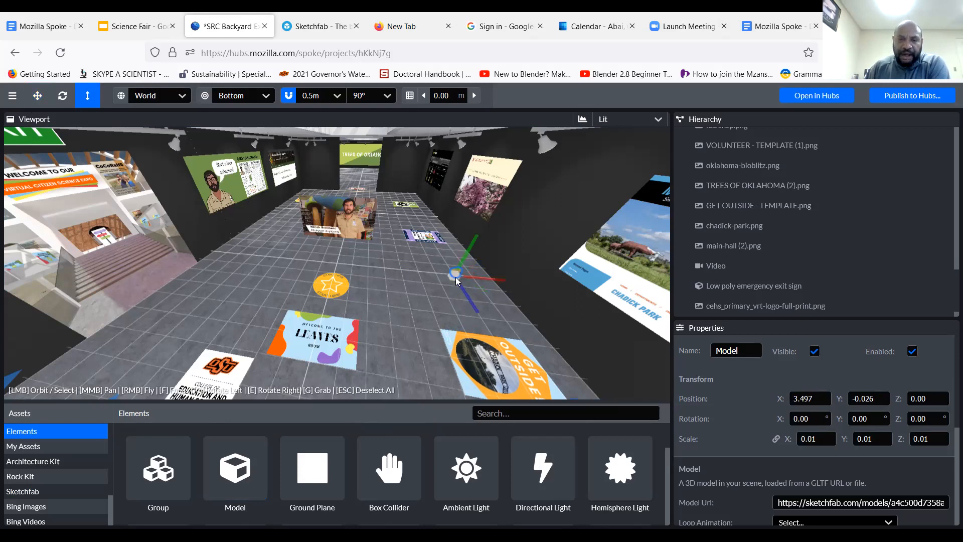
{"action": "left_click_drag", "start_coordinate": [456, 279], "coordinate": [536, 228]}
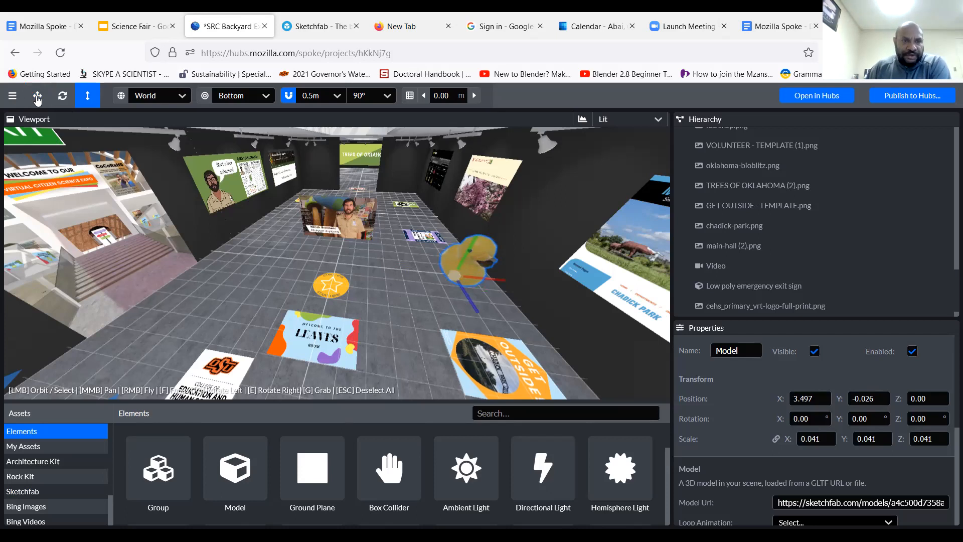
{"action": "left_click", "coordinate": [38, 99]}
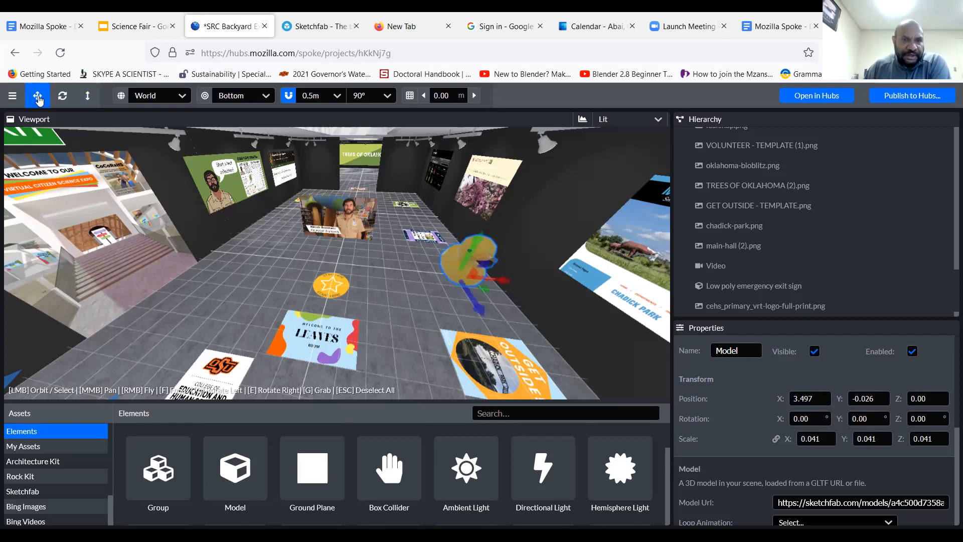
{"action": "left_click_drag", "start_coordinate": [503, 284], "coordinate": [438, 284]}
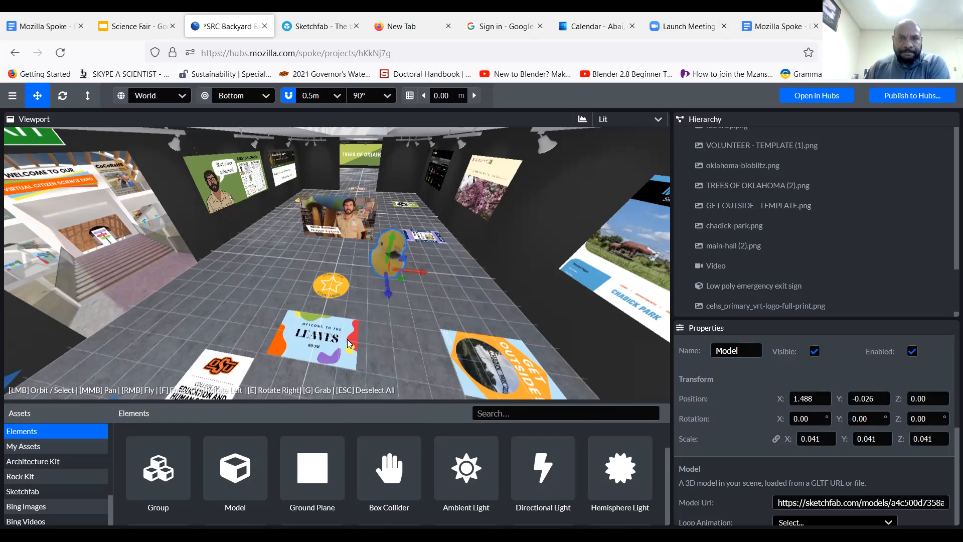
Switch to the Sketchfab website and filter the "leaf" model results to downloadable ones
{"action": "left_click", "coordinate": [314, 29]}
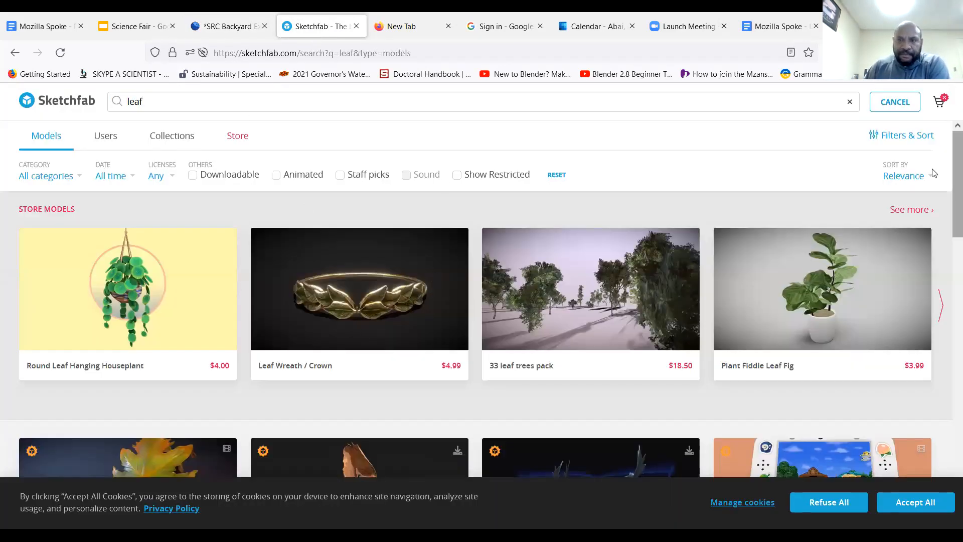
{"action": "double_click", "coordinate": [160, 103]}
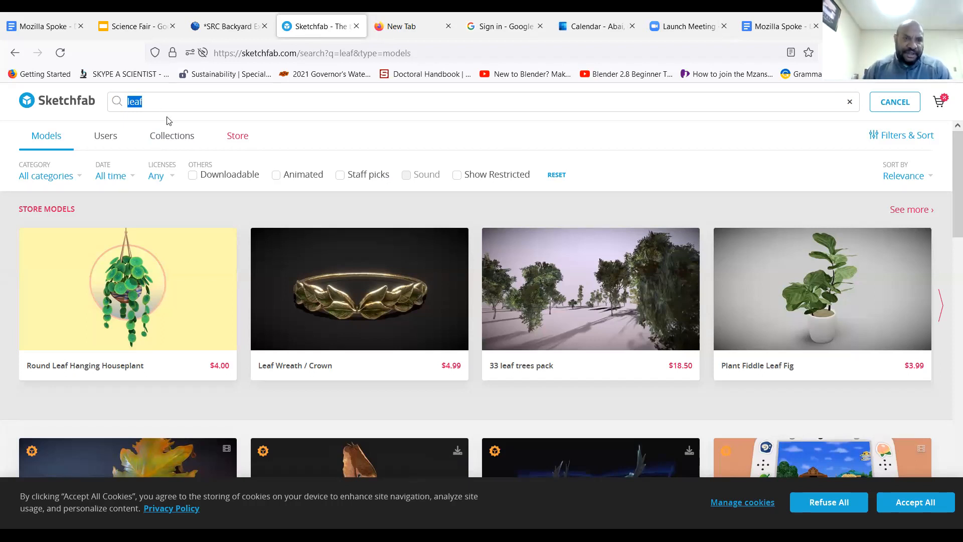
{"action": "left_click", "coordinate": [167, 96]}
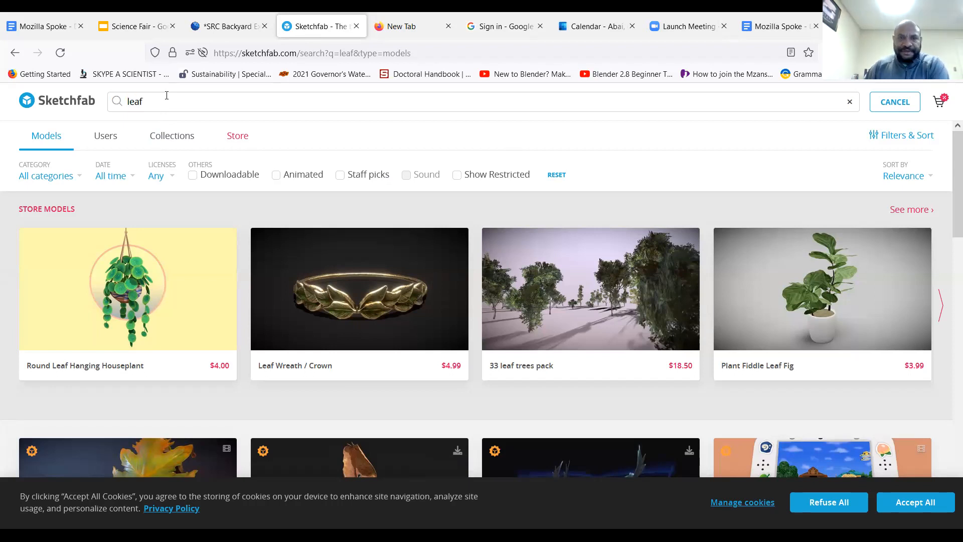
{"action": "left_click", "coordinate": [193, 177]}
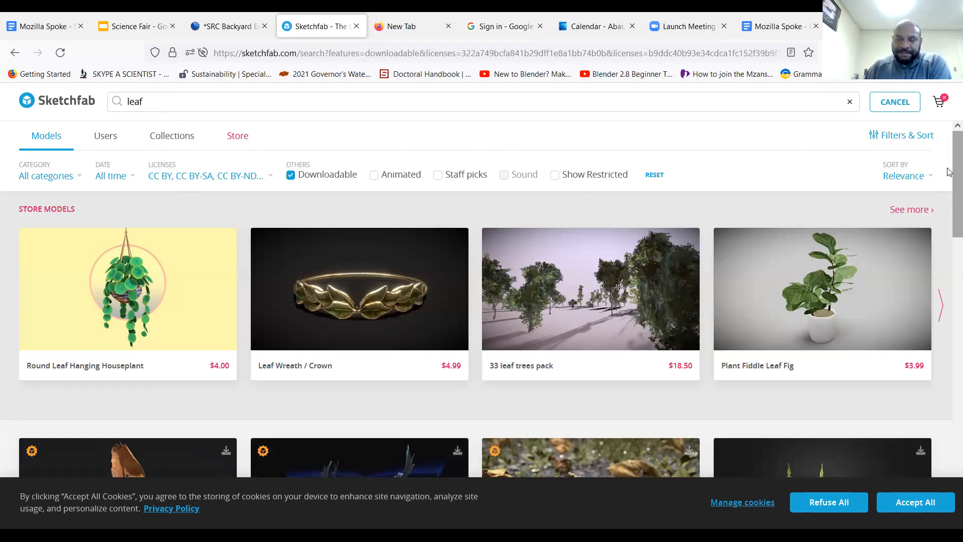
Browse the downloadable leaf models and open the page of "a Single Plant Leaf"
{"action": "scroll", "coordinate": [949, 185], "scroll_direction": "down", "scroll_amount": 1}
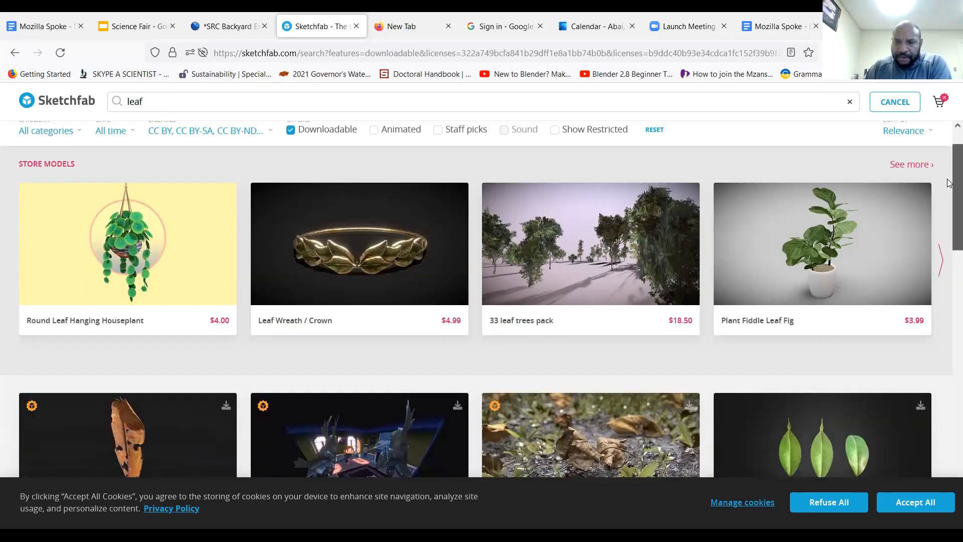
{"action": "scroll", "coordinate": [949, 208], "scroll_direction": "down", "scroll_amount": 2}
{"action": "scroll", "coordinate": [949, 246], "scroll_direction": "down", "scroll_amount": 3}
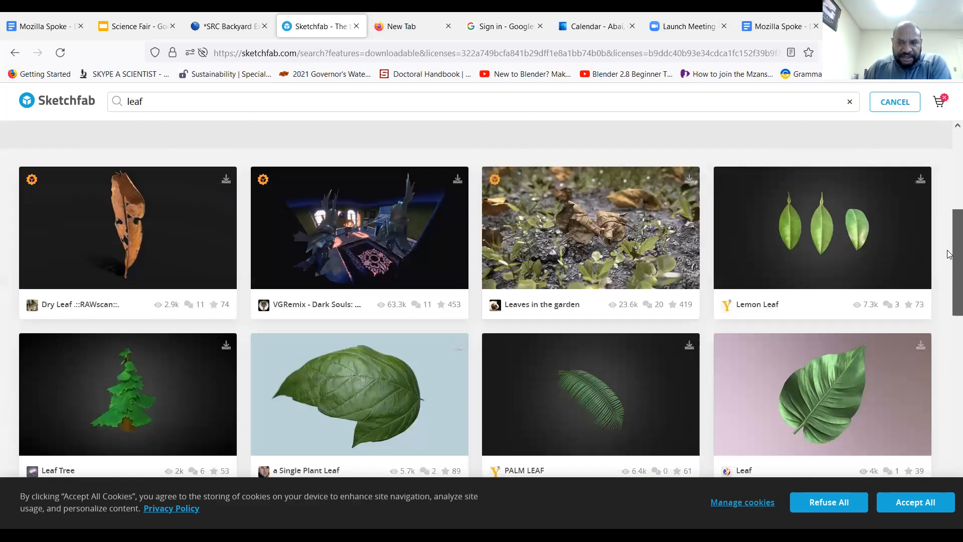
{"action": "scroll", "coordinate": [949, 271], "scroll_direction": "down", "scroll_amount": 2}
{"action": "scroll", "coordinate": [627, 296], "scroll_direction": "down", "scroll_amount": 1}
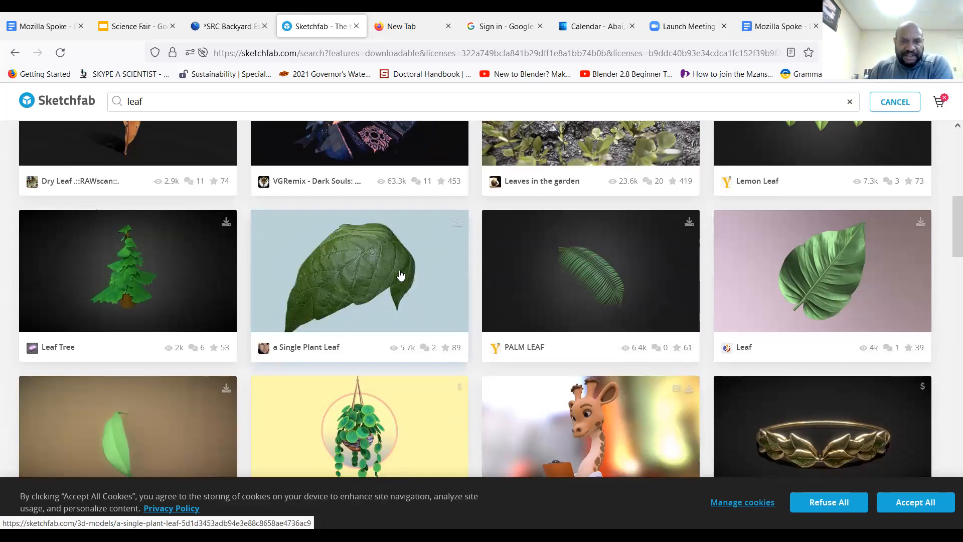
{"action": "left_click", "coordinate": [323, 282]}
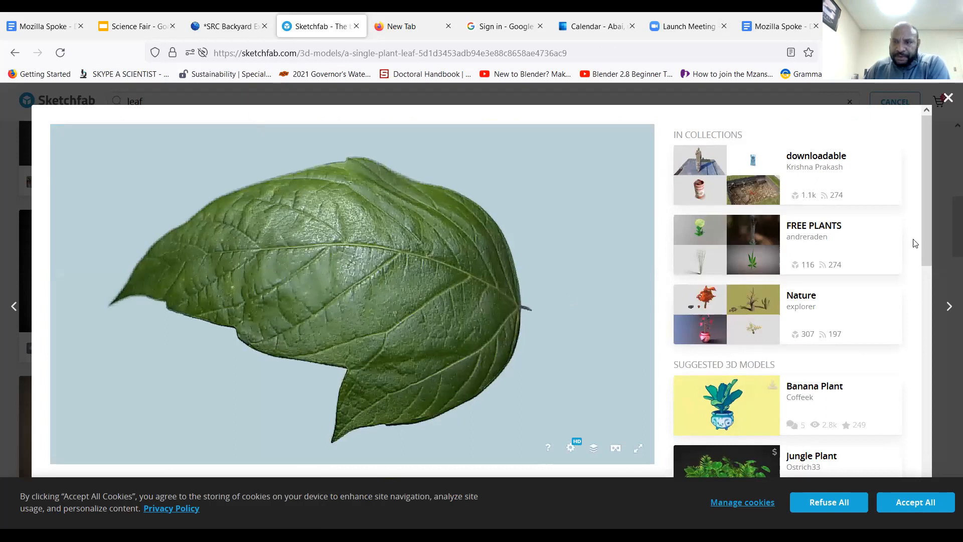
Look over the "a Single Plant Leaf" model page and copy its web address
{"action": "left_click_drag", "start_coordinate": [925, 199], "coordinate": [921, 173]}
{"action": "scroll", "coordinate": [922, 213], "scroll_direction": "down", "scroll_amount": 1}
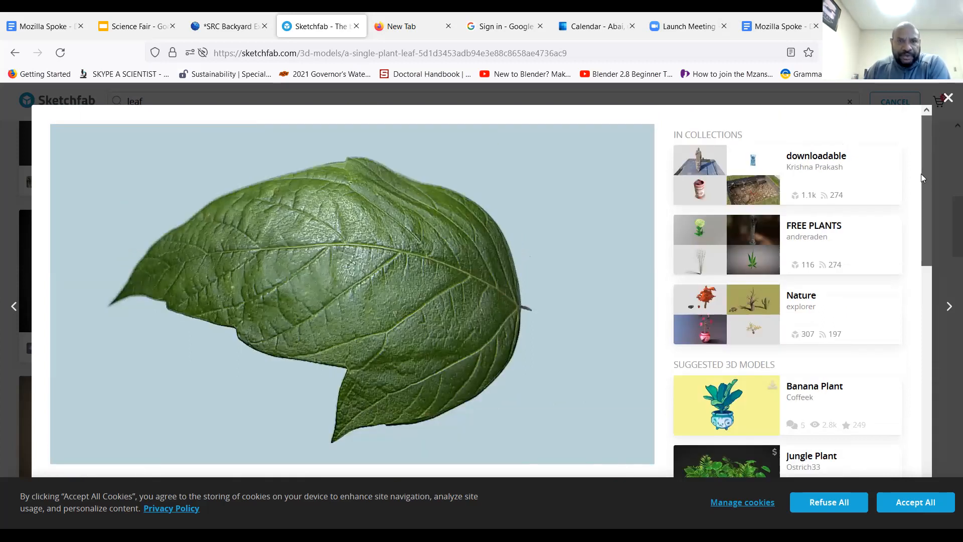
{"action": "scroll", "coordinate": [919, 233], "scroll_direction": "down", "scroll_amount": 1}
{"action": "scroll", "coordinate": [920, 246], "scroll_direction": "down", "scroll_amount": 2}
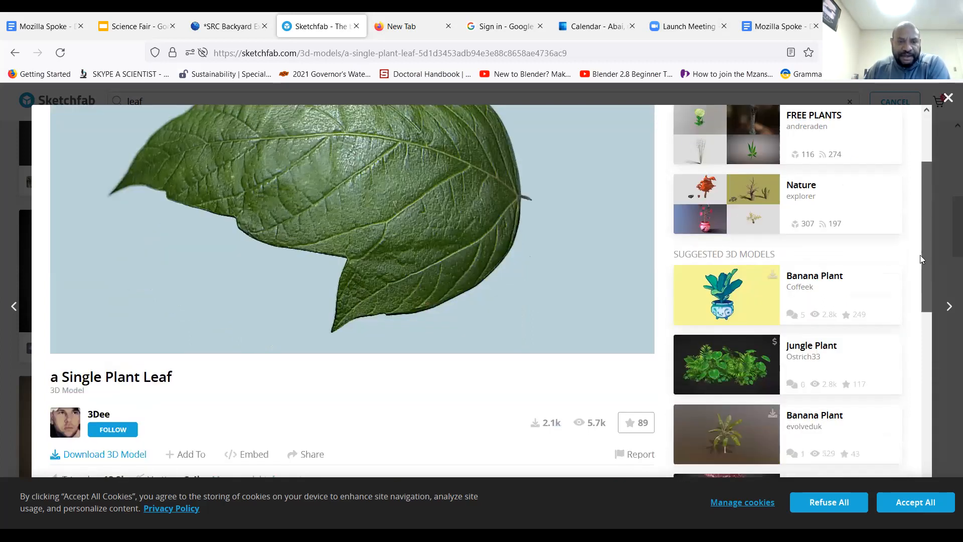
{"action": "scroll", "coordinate": [920, 256], "scroll_direction": "down", "scroll_amount": 2}
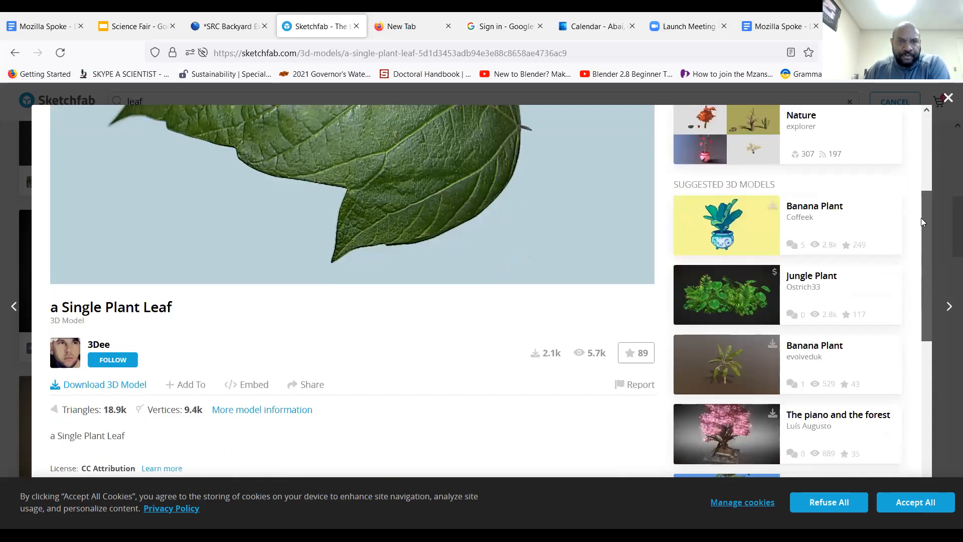
{"action": "scroll", "coordinate": [358, 158], "scroll_direction": "up", "scroll_amount": 3}
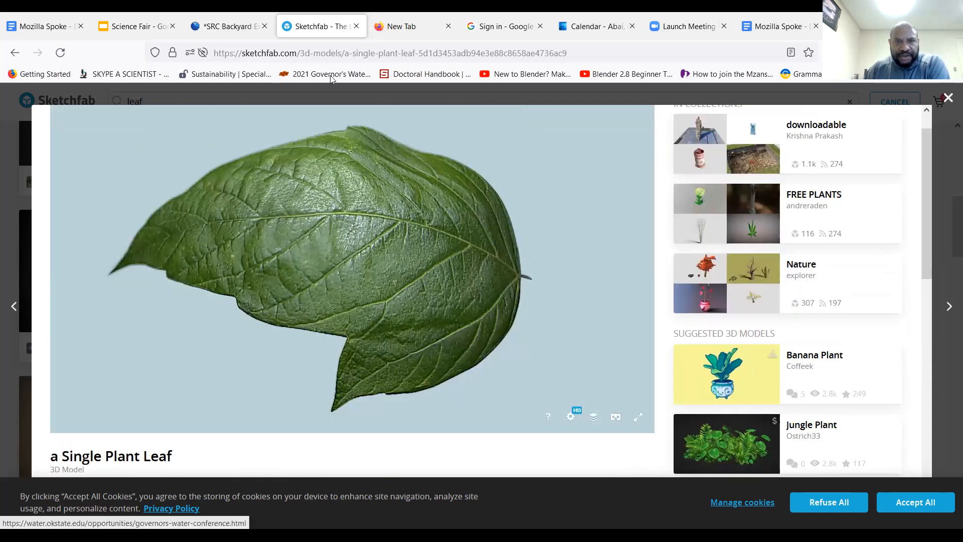
{"action": "double_click", "coordinate": [329, 52]}
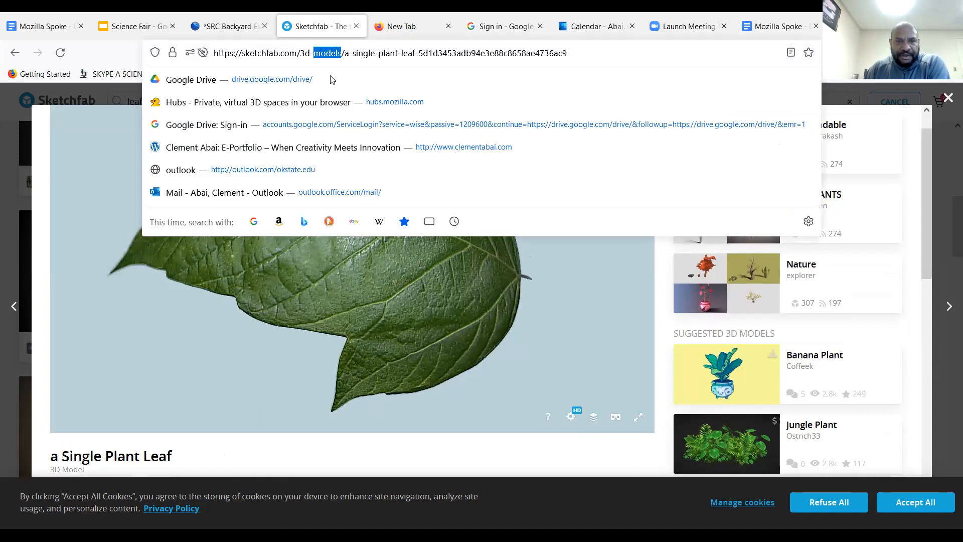
{"action": "key", "text": "ctrl+a"}
{"action": "right_click", "coordinate": [331, 60]}
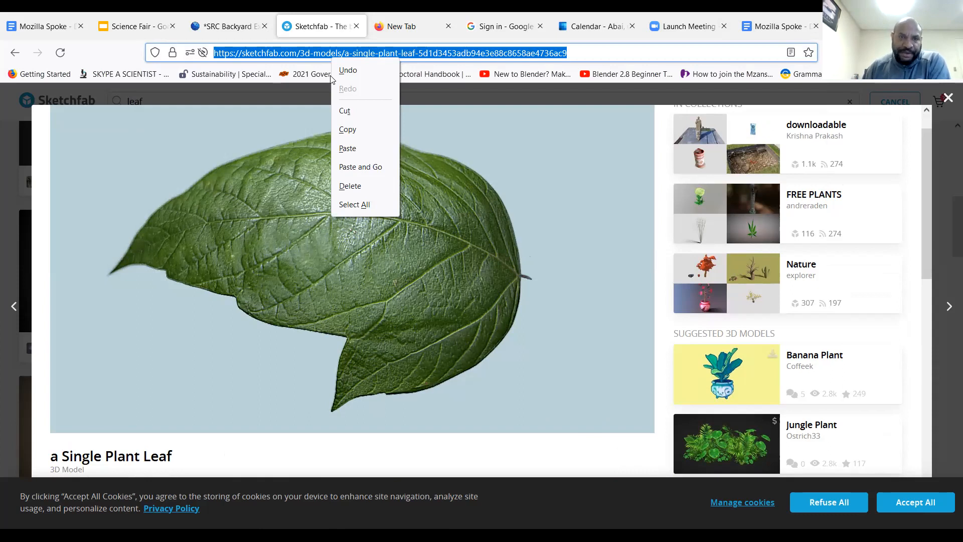
{"action": "left_click", "coordinate": [348, 129]}
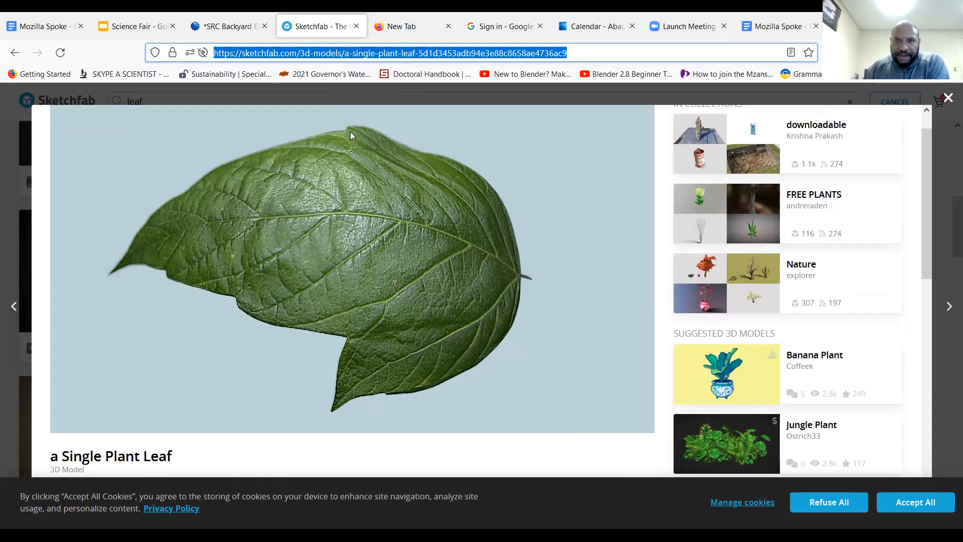
Return to the Spoke project and replace the Model element's Model Url with the copied "a Single Plant Leaf" address
{"action": "left_click", "coordinate": [224, 30]}
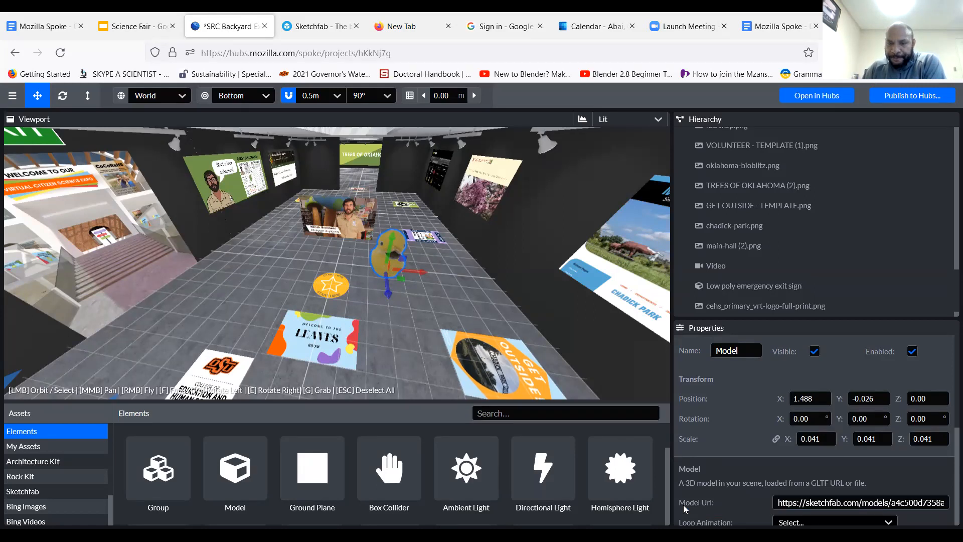
{"action": "triple_click", "coordinate": [835, 501]}
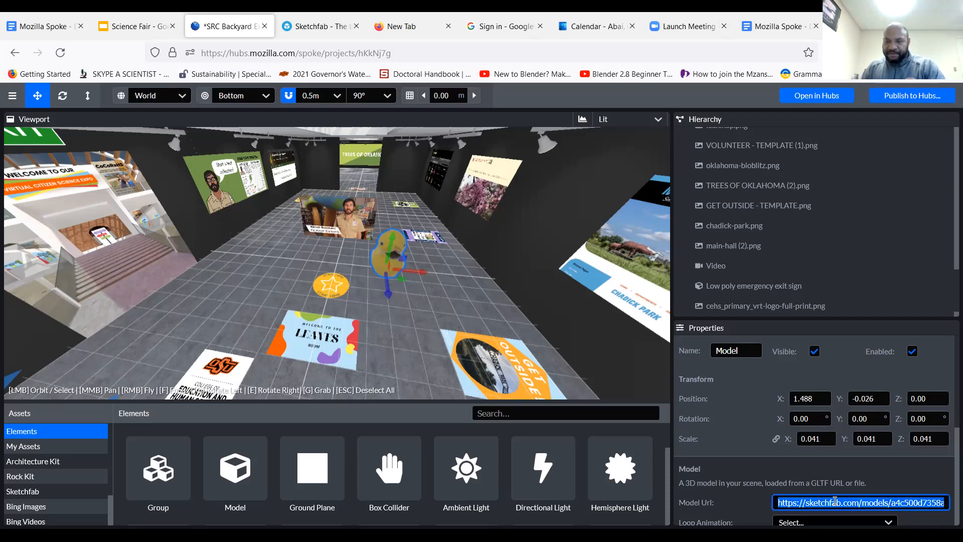
{"action": "key", "text": "BackSpace"}
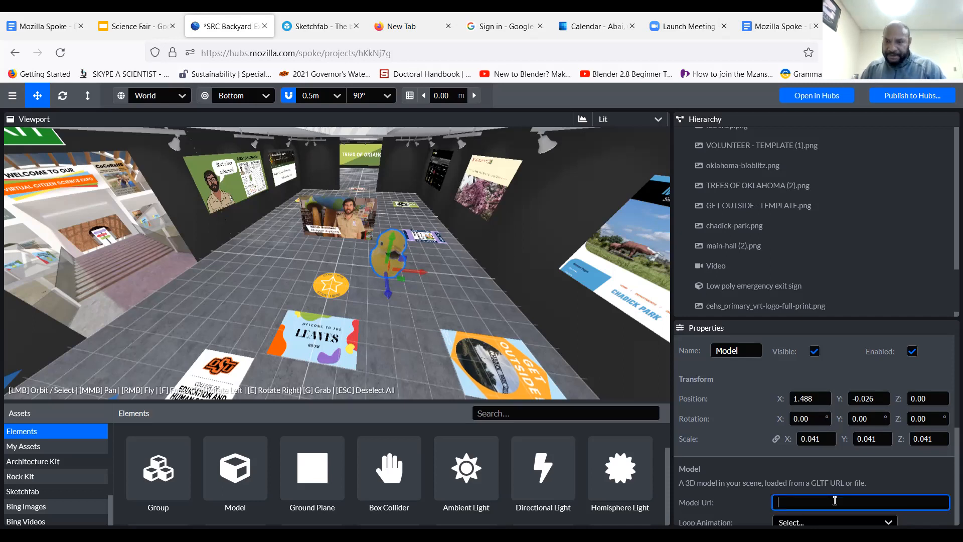
{"action": "key", "text": "ctrl+v"}
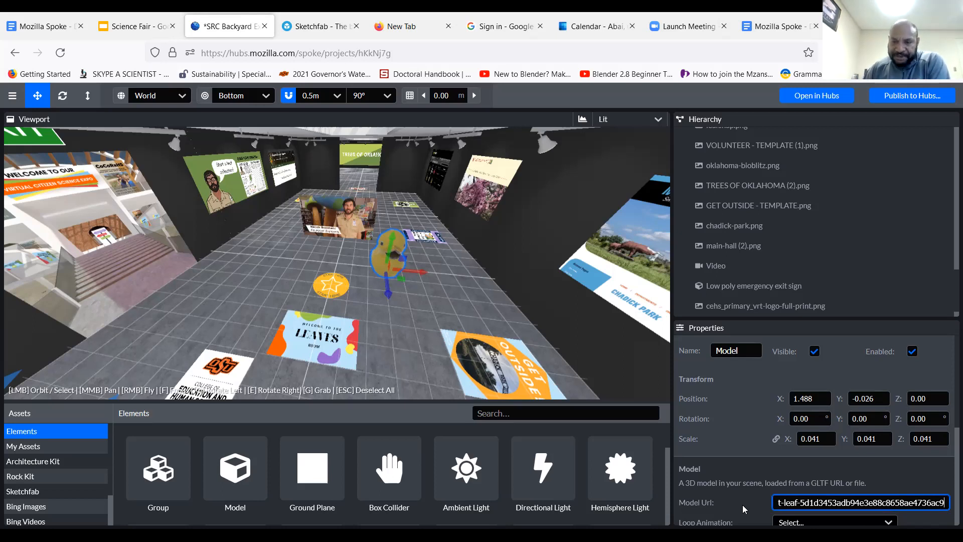
{"action": "key", "text": "Return"}
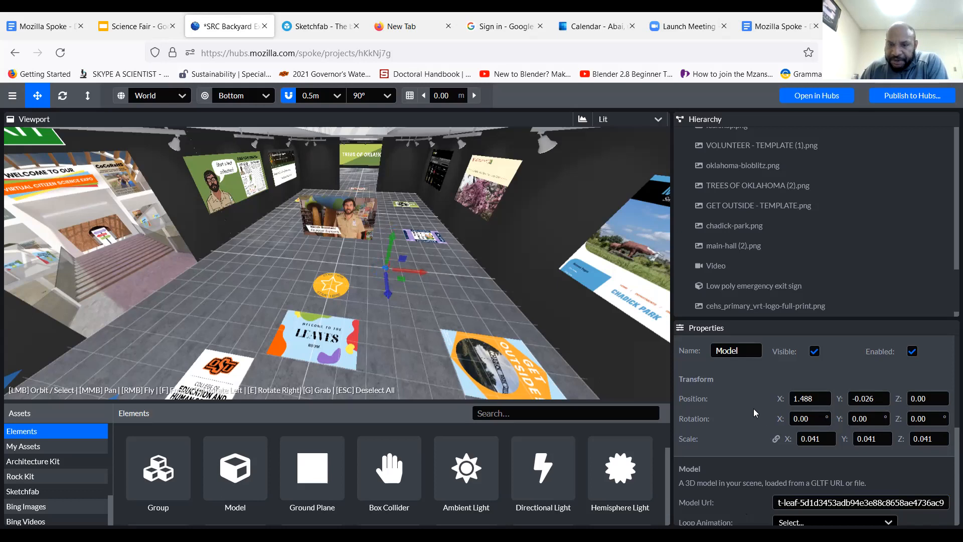
Set the leaf model's scale to 1 and reduce it uniformly to 0.40 with the scale tool
{"action": "double_click", "coordinate": [829, 439]}
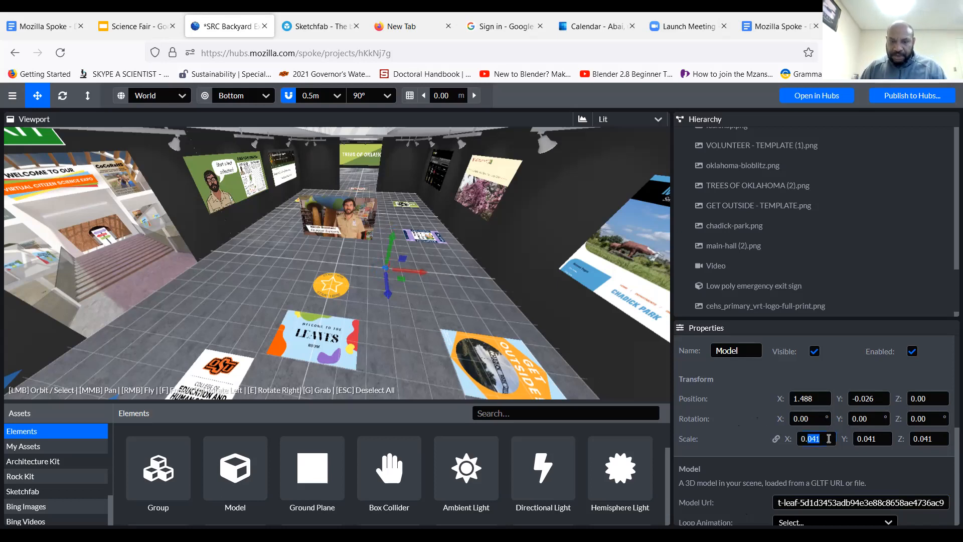
{"action": "key", "text": "ctrl+a"}
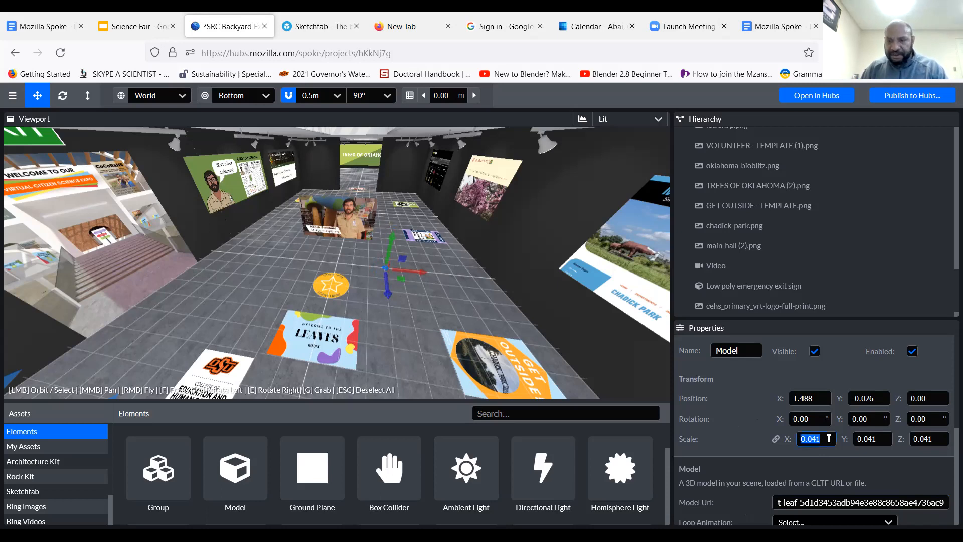
{"action": "type", "text": "1"}
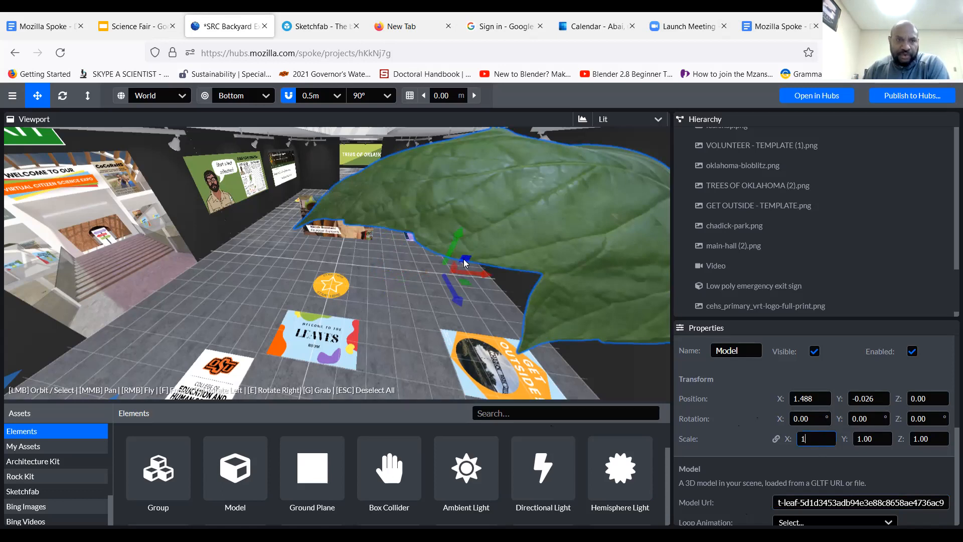
{"action": "left_click", "coordinate": [89, 98]}
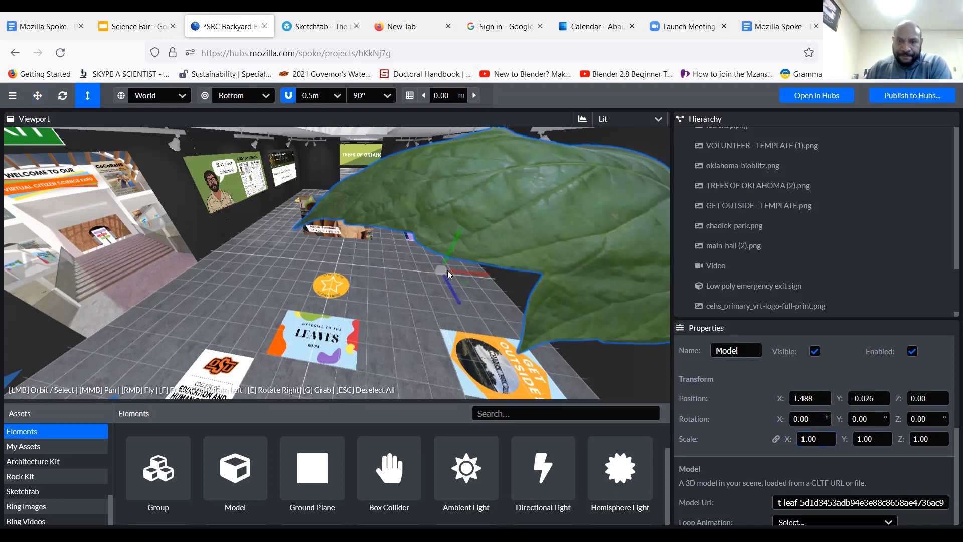
{"action": "left_click_drag", "start_coordinate": [436, 275], "coordinate": [403, 312]}
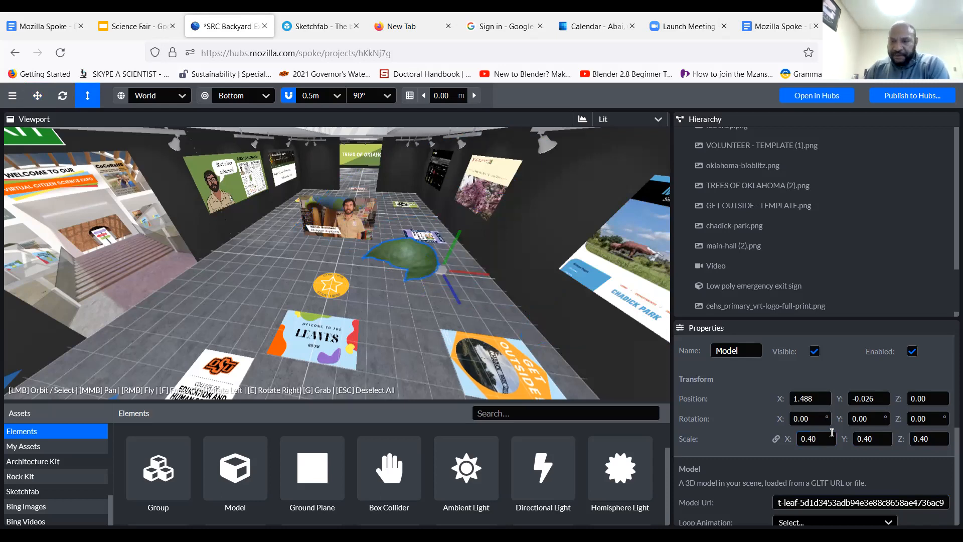
Try an X rotation of 90° on the leaf model and replace it with 45°
{"action": "left_click", "coordinate": [821, 418]}
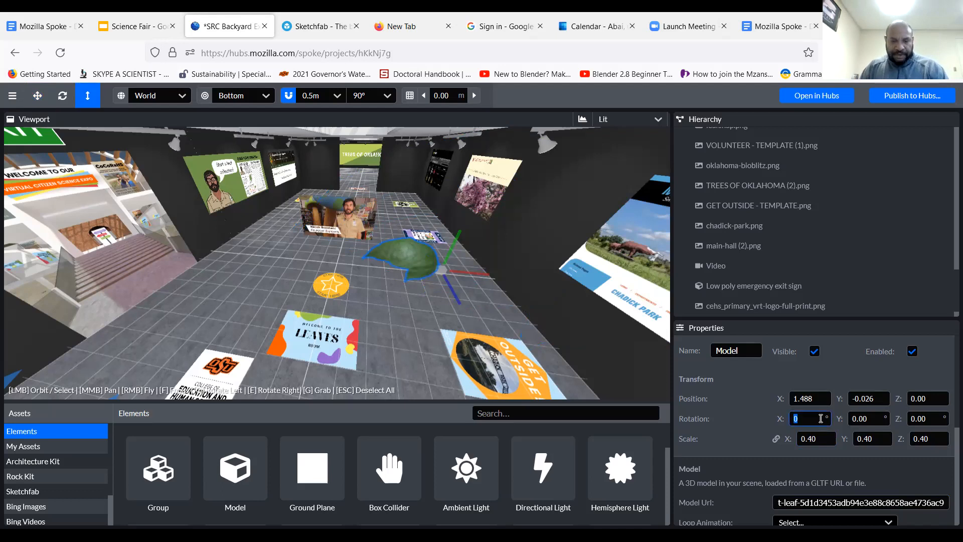
{"action": "type", "text": "90"}
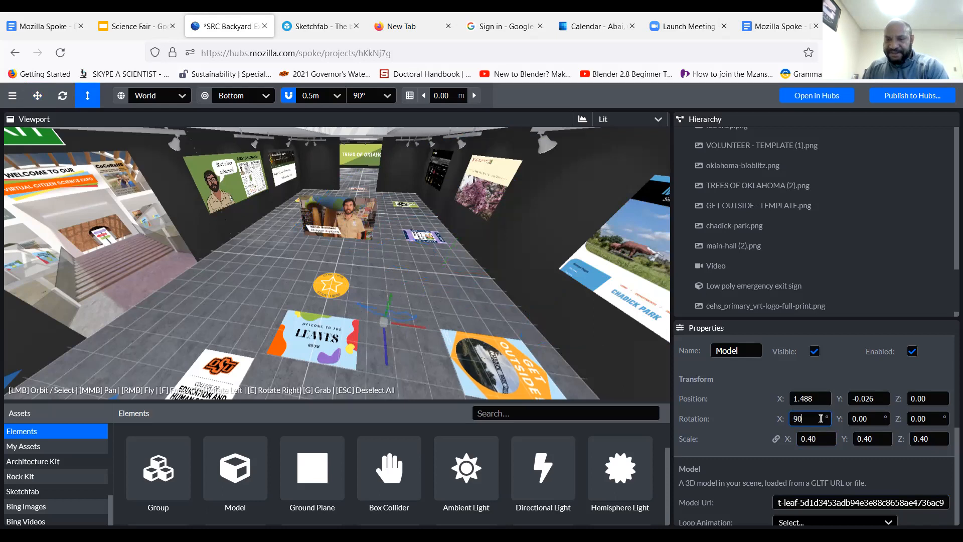
{"action": "key", "text": "BackSpace"}
{"action": "key", "text": "BackSpace"}
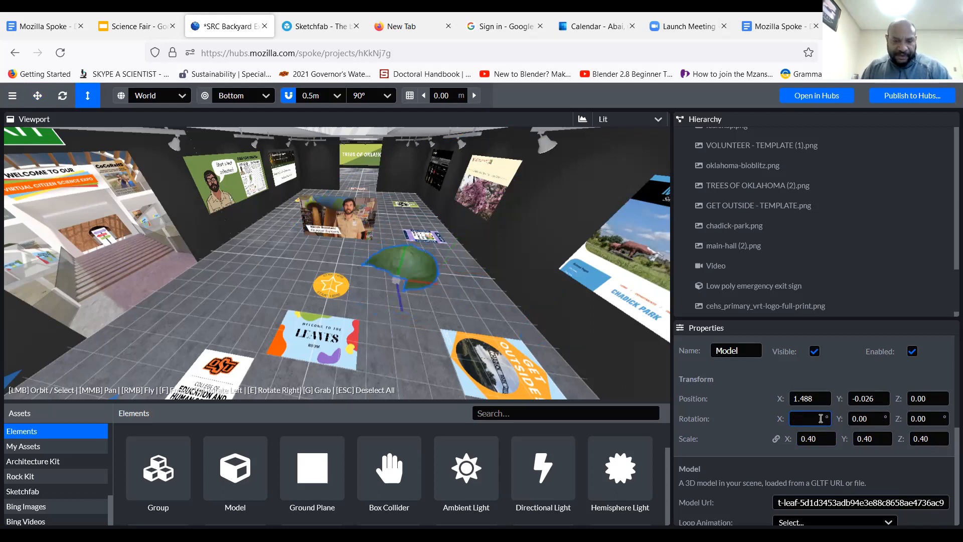
{"action": "type", "text": "45"}
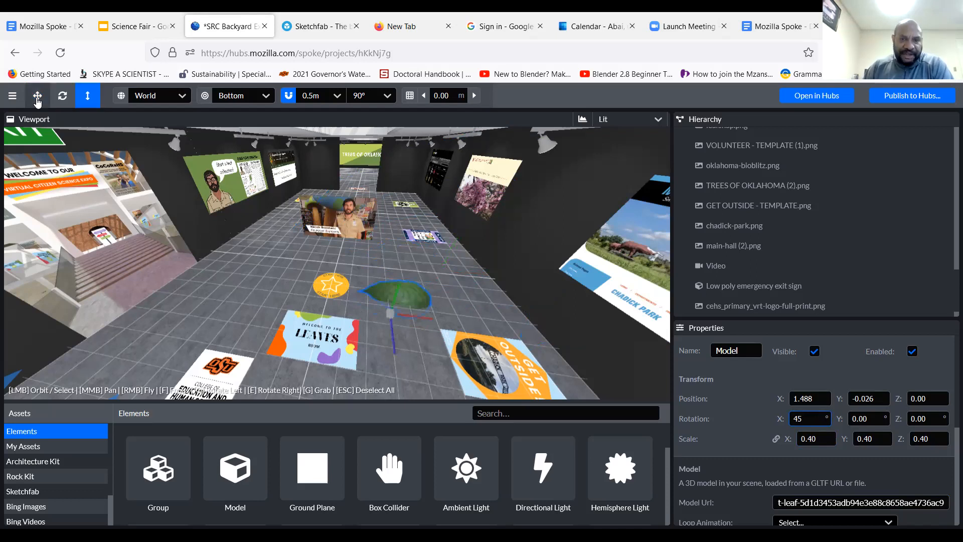
Raise the leaf model above the gallery floor to a Y position of about 0.95
{"action": "left_click", "coordinate": [397, 299]}
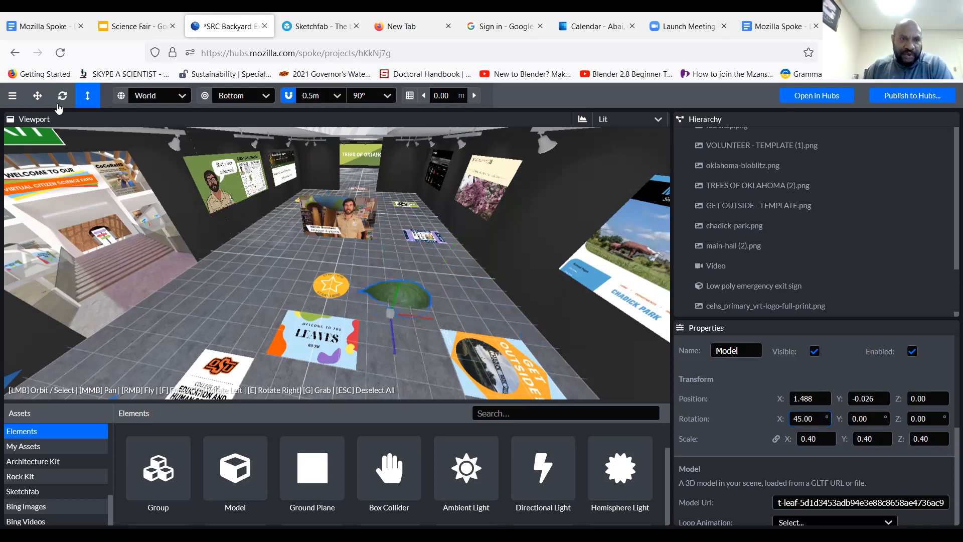
{"action": "left_click", "coordinate": [37, 99]}
{"action": "left_click_drag", "start_coordinate": [400, 284], "coordinate": [407, 250]}
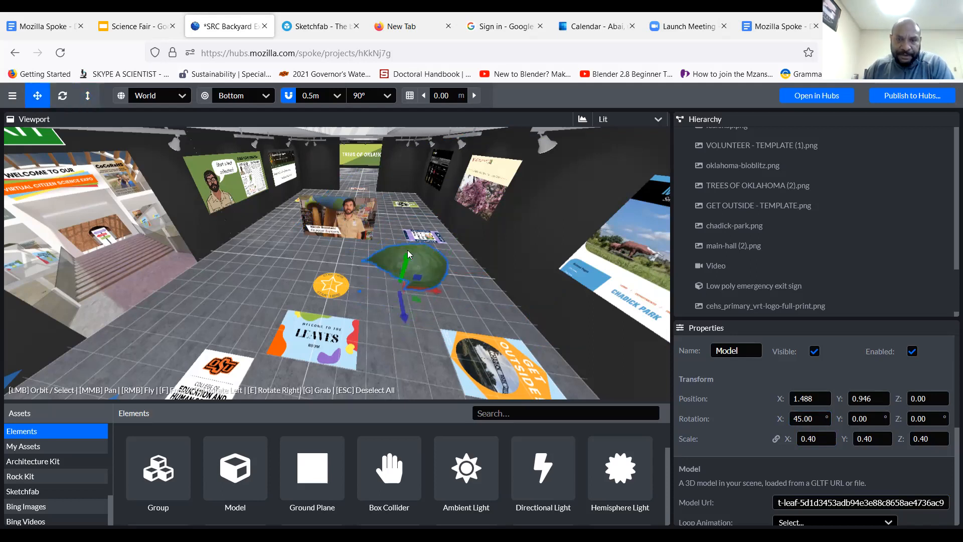
{"action": "left_click", "coordinate": [425, 303]}
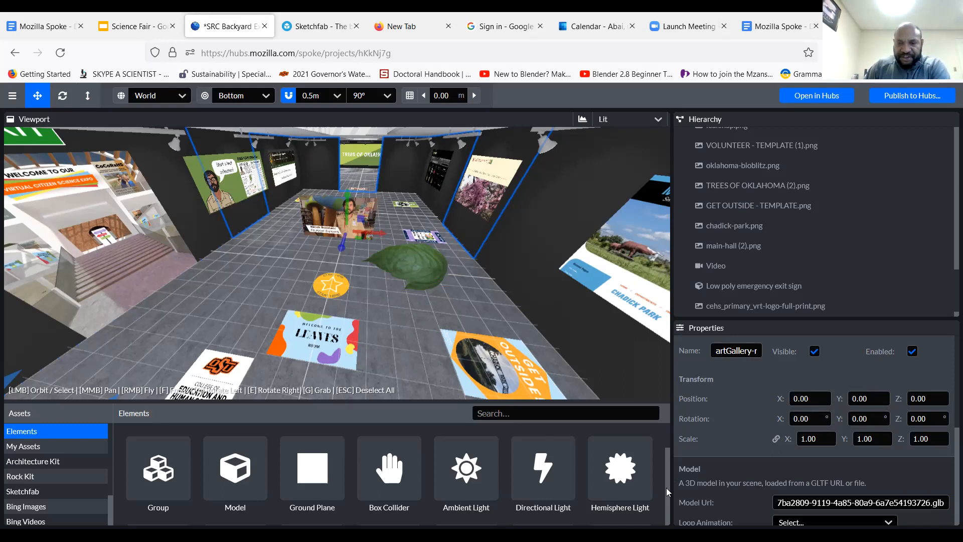
Look through the available element types and view the inside of the Trees of Oklahoma gallery room
{"action": "scroll", "coordinate": [666, 487], "scroll_direction": "down", "scroll_amount": 2}
{"action": "scroll", "coordinate": [665, 467], "scroll_direction": "down", "scroll_amount": 2}
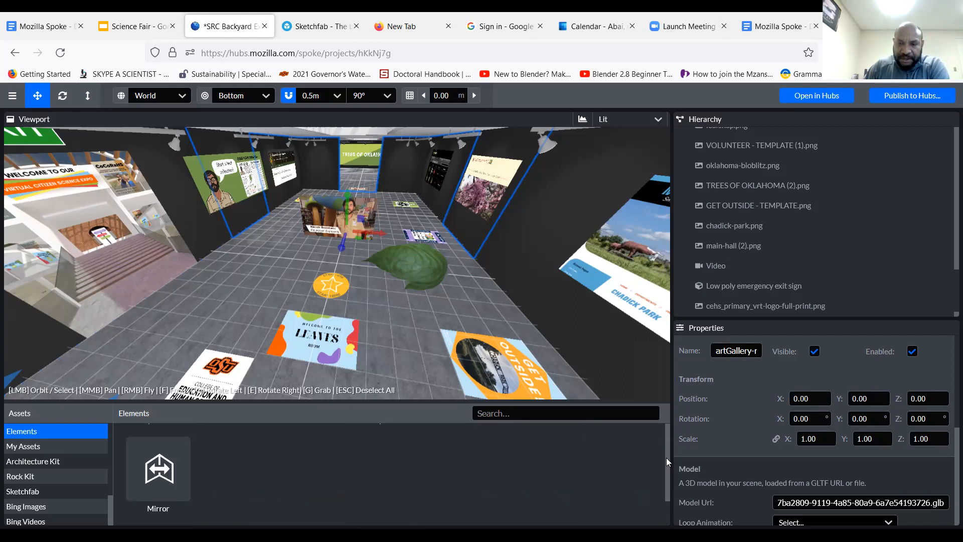
{"action": "scroll", "coordinate": [665, 464], "scroll_direction": "up", "scroll_amount": 2}
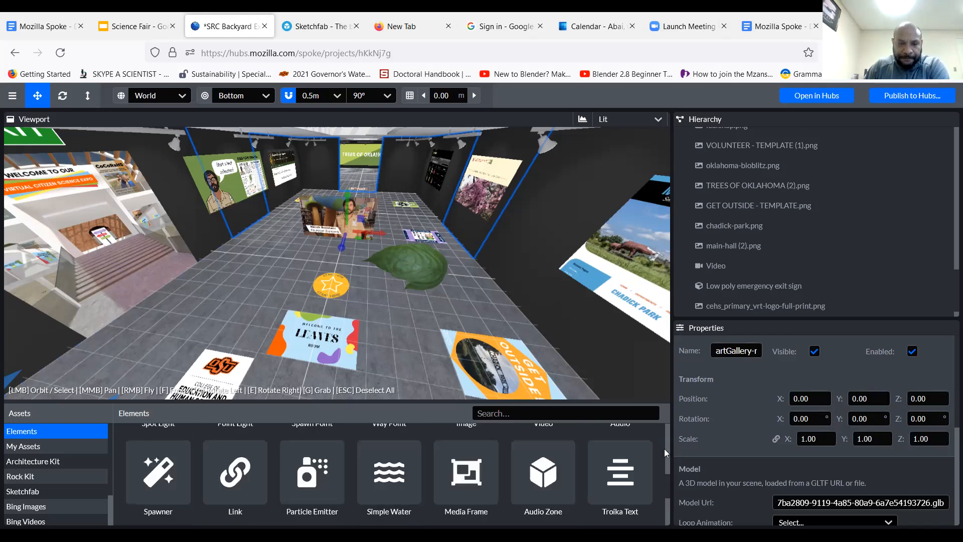
{"action": "scroll", "coordinate": [664, 462], "scroll_direction": "up", "scroll_amount": 2}
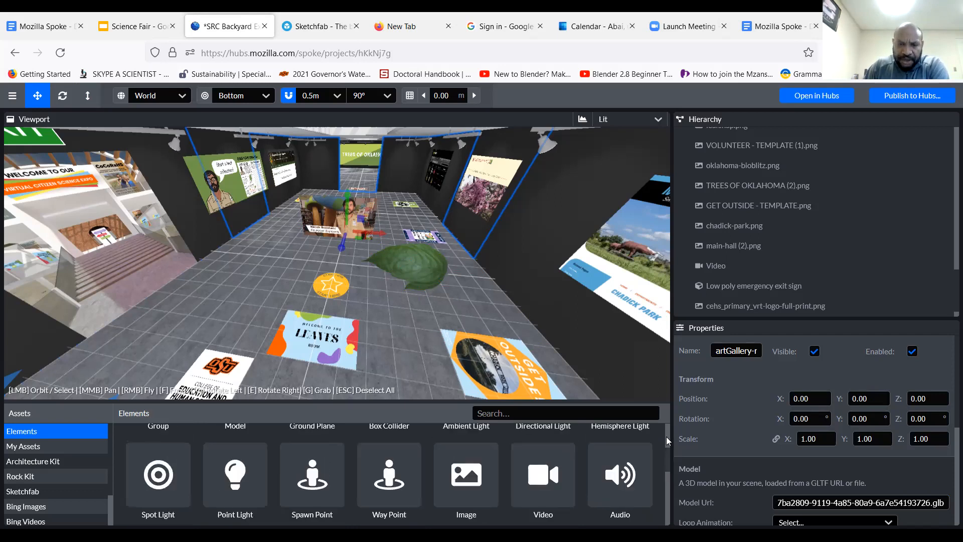
{"action": "scroll", "coordinate": [666, 428], "scroll_direction": "up", "scroll_amount": 2}
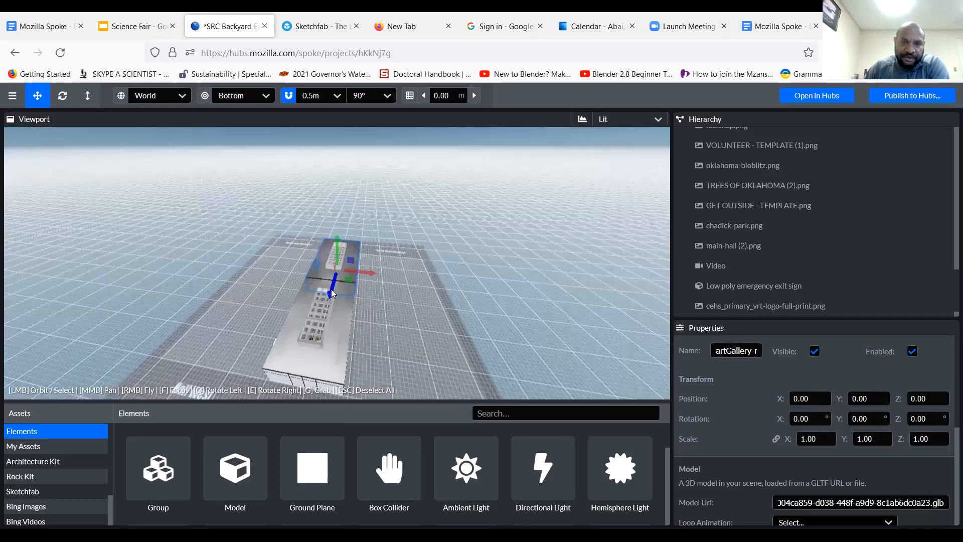
{"action": "scroll", "coordinate": [334, 289], "scroll_direction": "up", "scroll_amount": 2}
{"action": "scroll", "coordinate": [334, 294], "scroll_direction": "up", "scroll_amount": 2}
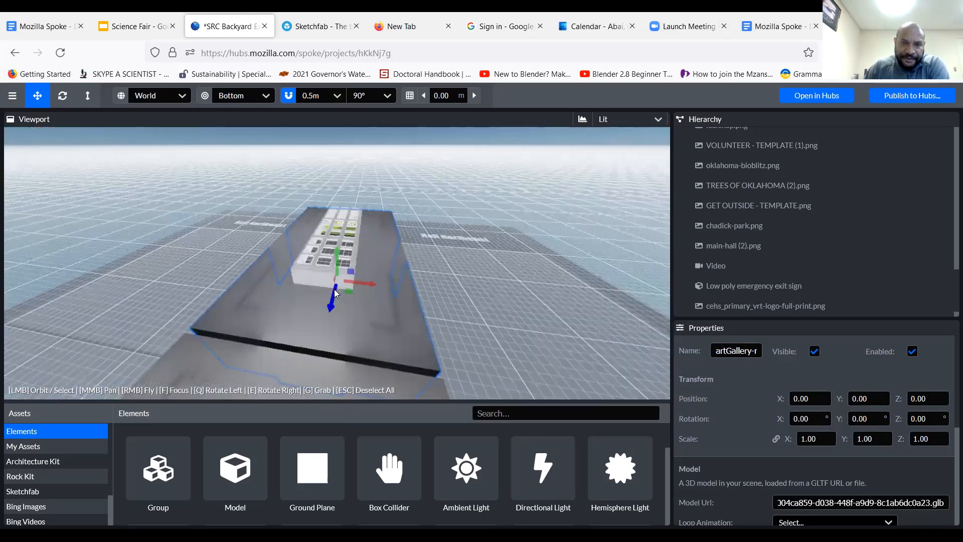
{"action": "scroll", "coordinate": [334, 294], "scroll_direction": "up", "scroll_amount": 3}
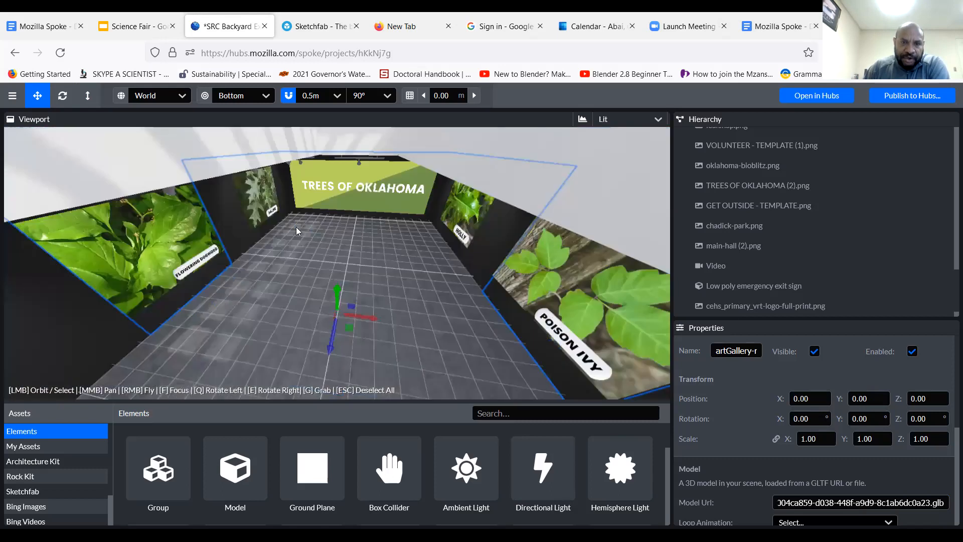
{"action": "scroll", "coordinate": [299, 223], "scroll_direction": "up", "scroll_amount": 2}
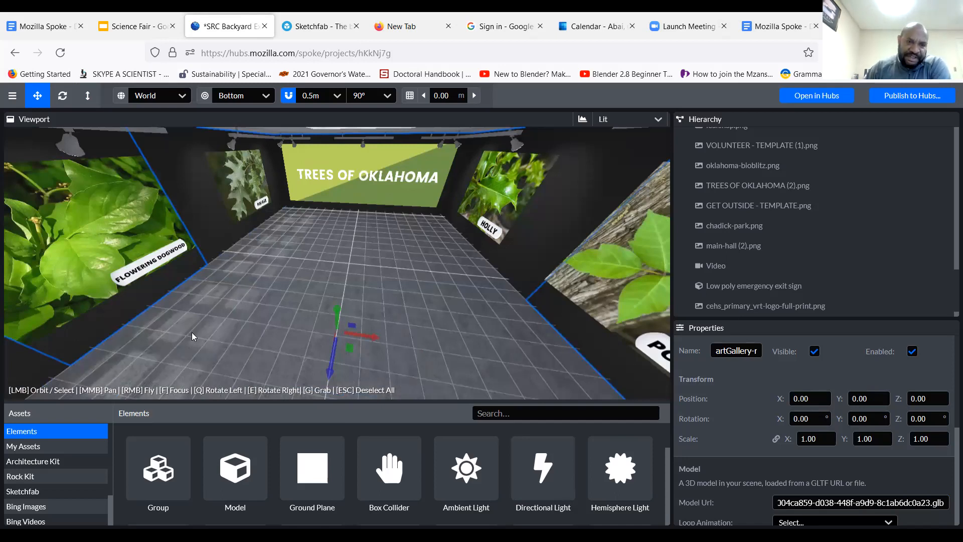
{"action": "left_click_drag", "start_coordinate": [300, 246], "coordinate": [309, 272]}
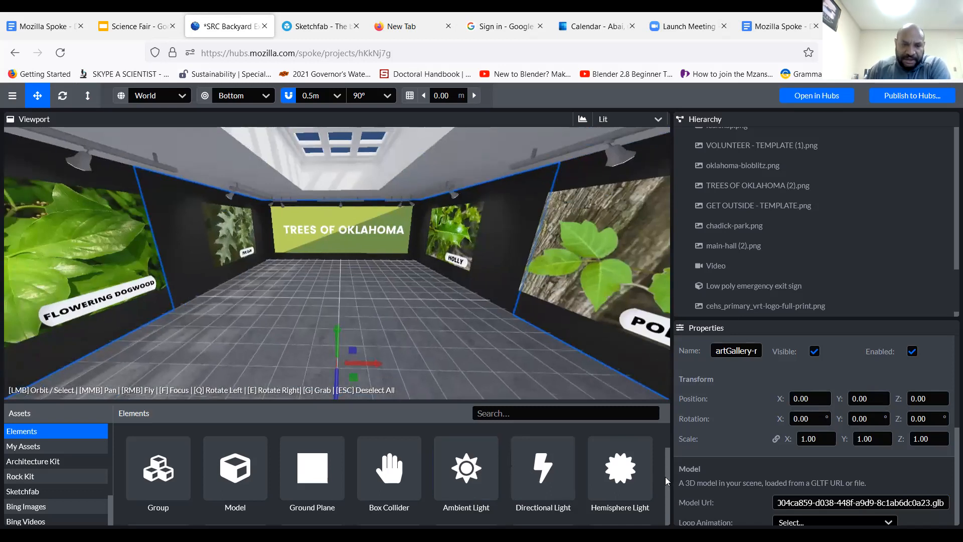
Place a Video element in the Trees of Oklahoma room at X 1.00, Z -20.50 and raise it to a Y position of about 0.78
{"action": "scroll", "coordinate": [666, 483], "scroll_direction": "down", "scroll_amount": 5}
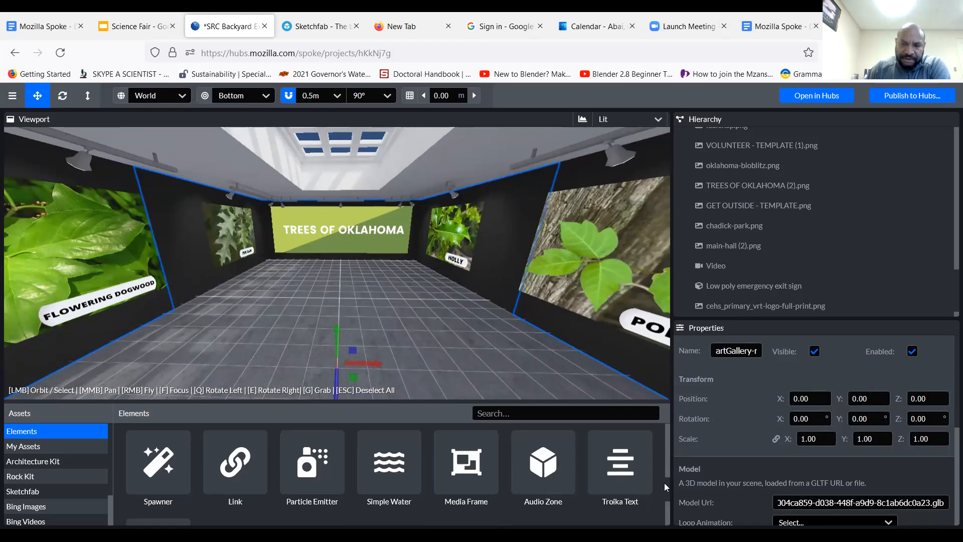
{"action": "left_click_drag", "start_coordinate": [666, 486], "coordinate": [667, 436]}
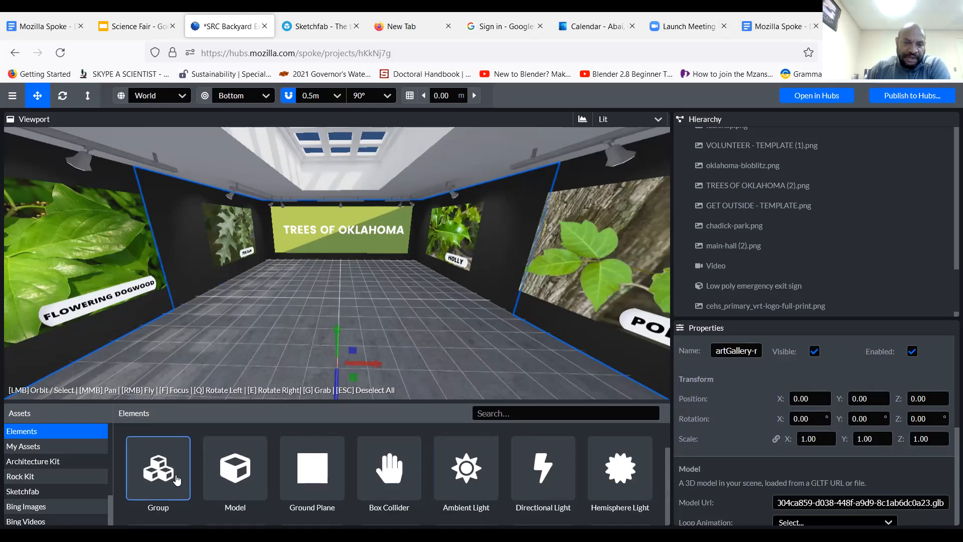
{"action": "mouse_move", "coordinate": [176, 480]}
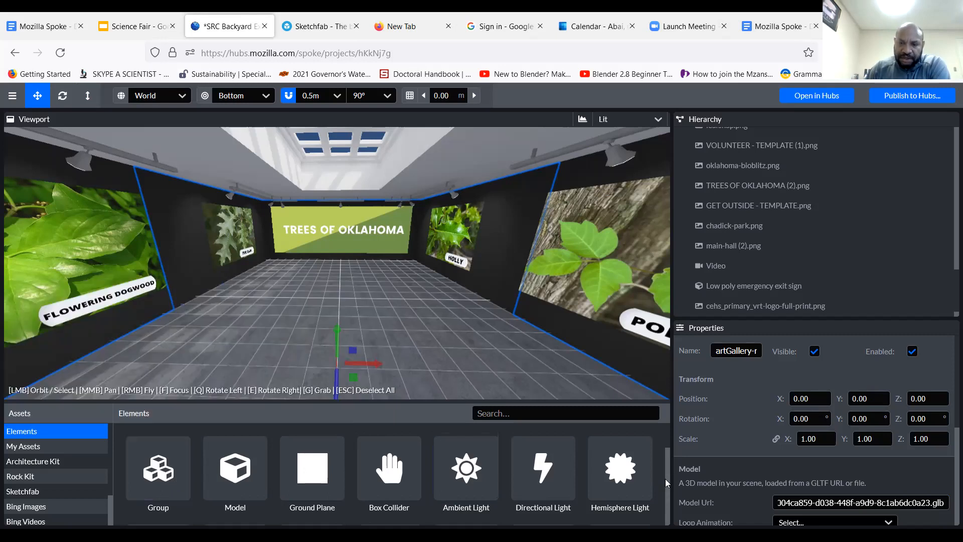
{"action": "scroll", "coordinate": [665, 478], "scroll_direction": "down", "scroll_amount": 1}
{"action": "scroll", "coordinate": [665, 479], "scroll_direction": "down", "scroll_amount": 1}
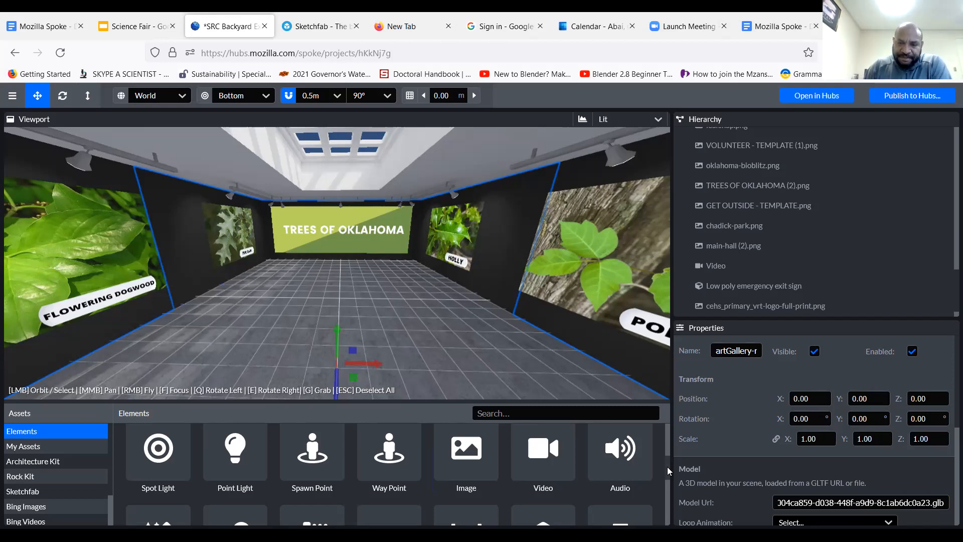
{"action": "scroll", "coordinate": [667, 472], "scroll_direction": "down", "scroll_amount": 1}
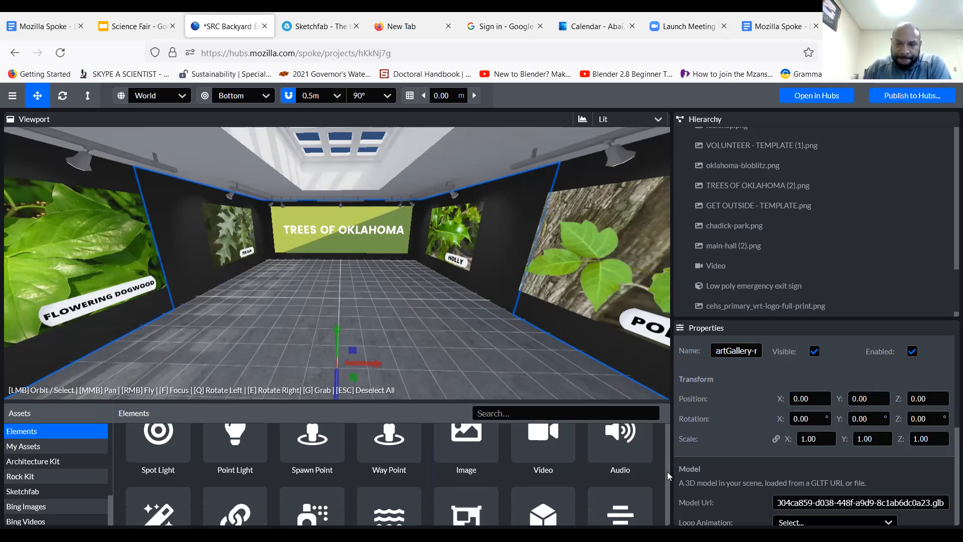
{"action": "scroll", "coordinate": [667, 472], "scroll_direction": "up", "scroll_amount": 2}
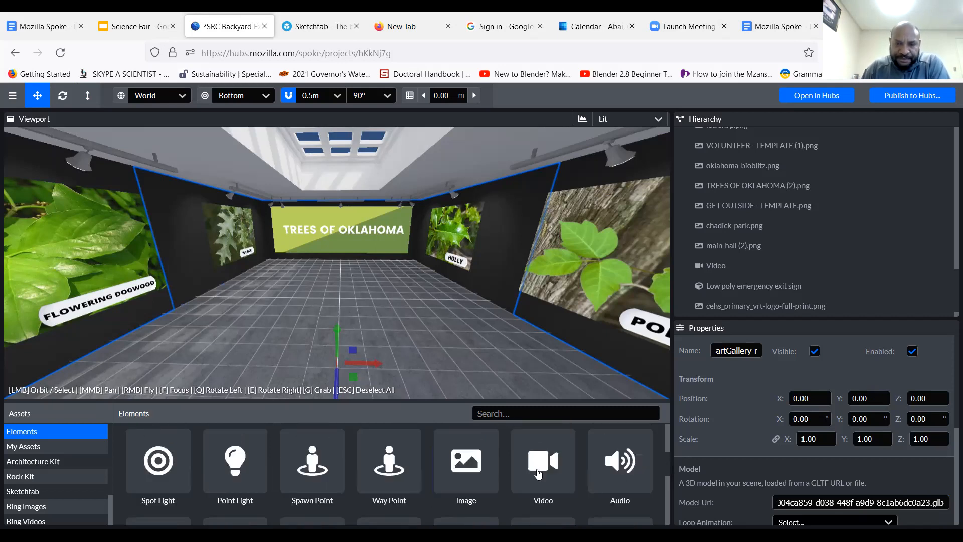
{"action": "mouse_move", "coordinate": [538, 473]}
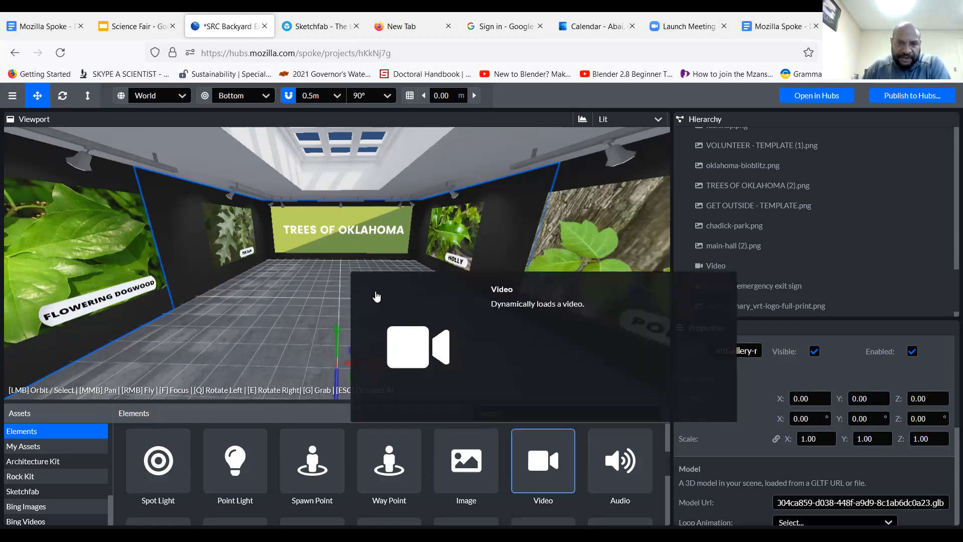
{"action": "left_click_drag", "start_coordinate": [434, 307], "coordinate": [435, 307]}
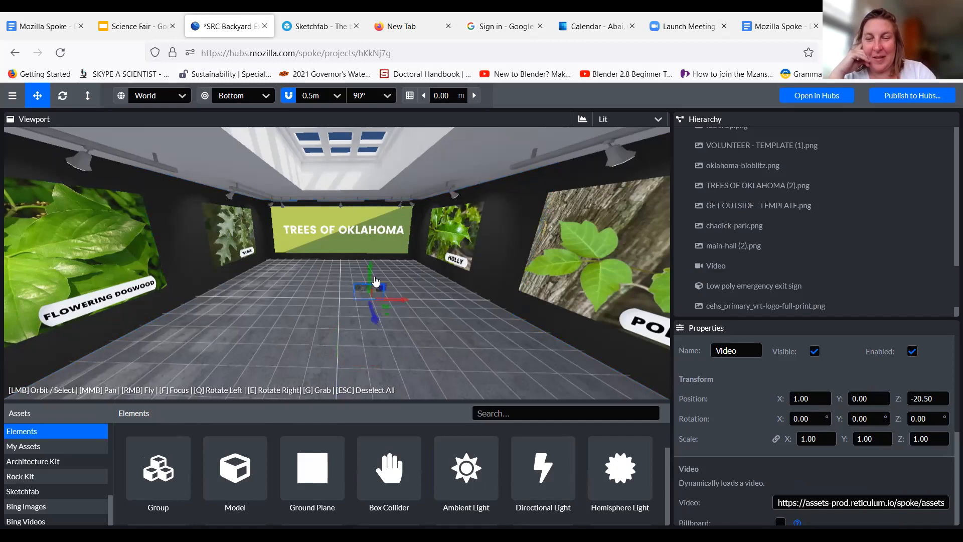
{"action": "left_click_drag", "start_coordinate": [369, 267], "coordinate": [372, 245]}
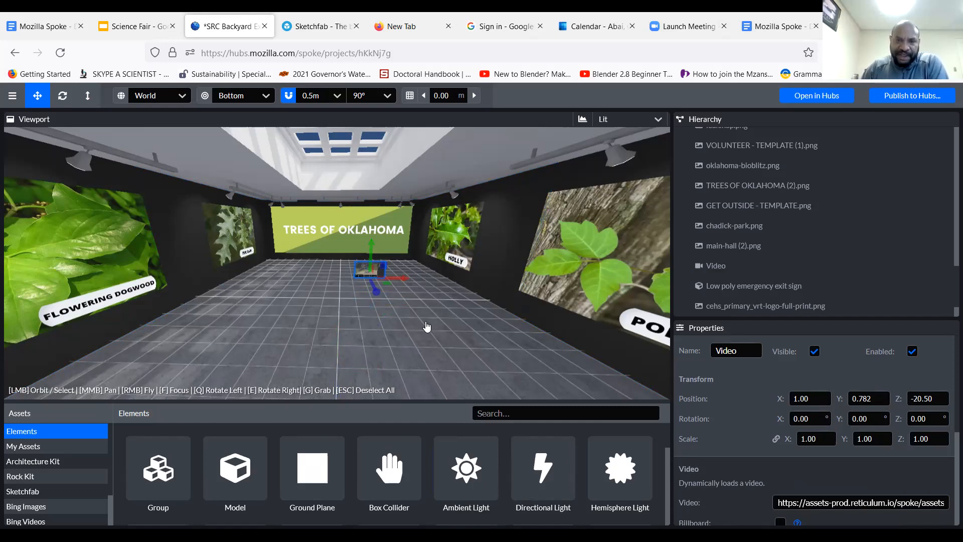
View the gallery from farther out, and focus on the existing Video element in the entrance hall to examine it
{"action": "scroll", "coordinate": [427, 327], "scroll_direction": "down", "scroll_amount": 1}
{"action": "scroll", "coordinate": [427, 326], "scroll_direction": "down", "scroll_amount": 2}
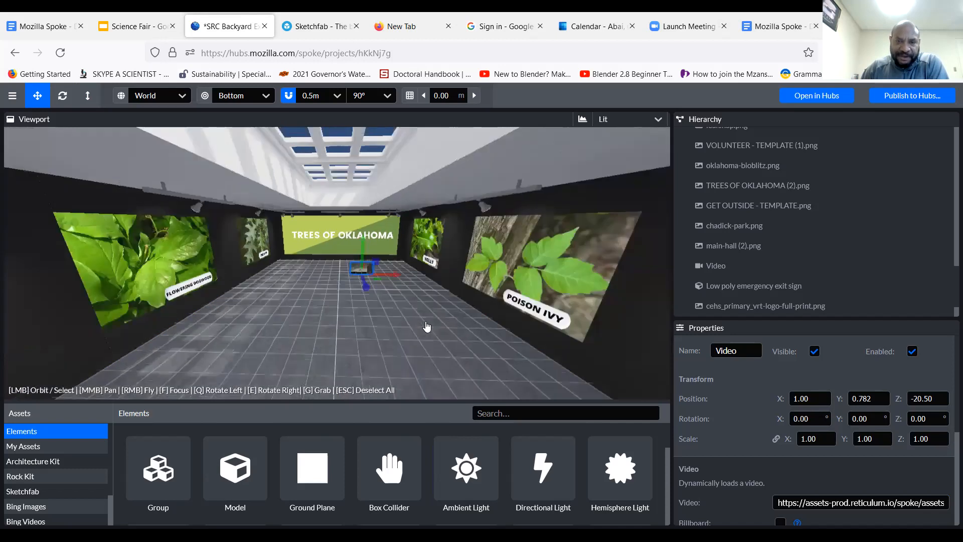
{"action": "scroll", "coordinate": [427, 327], "scroll_direction": "down", "scroll_amount": 5}
{"action": "scroll", "coordinate": [414, 337], "scroll_direction": "up", "scroll_amount": 3}
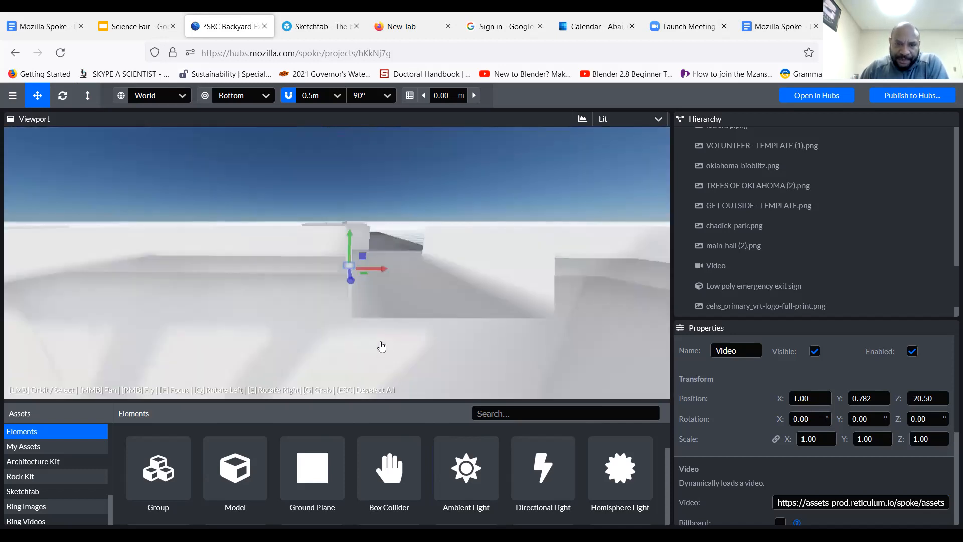
{"action": "scroll", "coordinate": [395, 329], "scroll_direction": "down", "scroll_amount": 2}
{"action": "scroll", "coordinate": [384, 328], "scroll_direction": "up", "scroll_amount": 1}
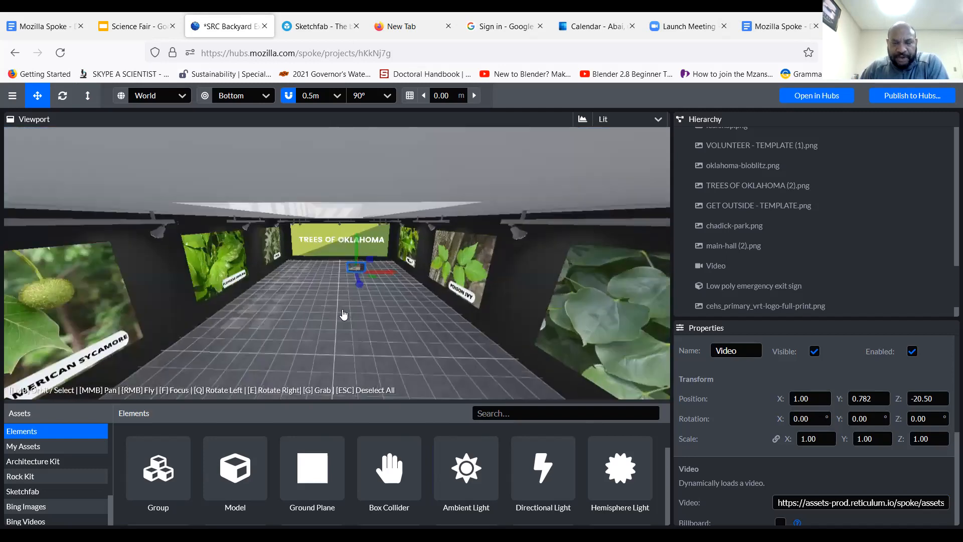
{"action": "scroll", "coordinate": [347, 321], "scroll_direction": "down", "scroll_amount": 1}
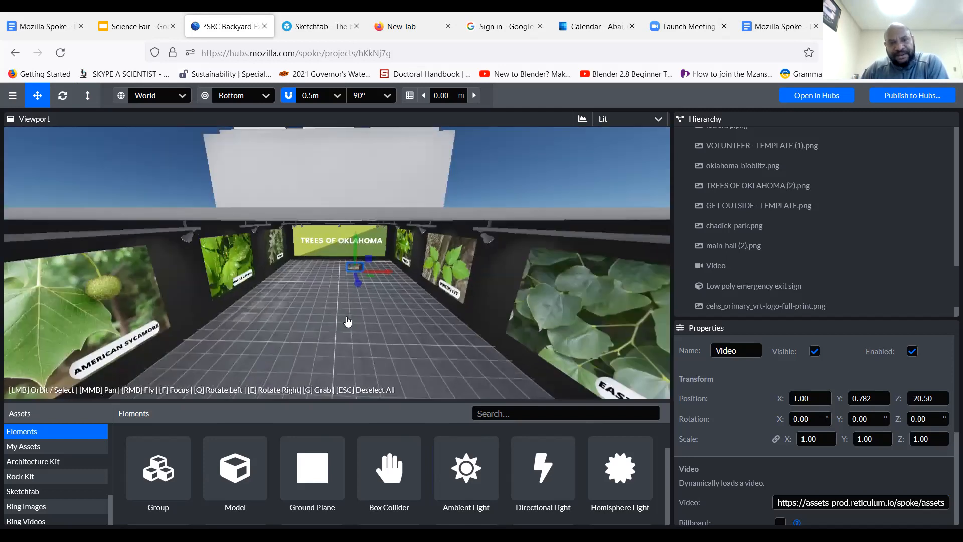
{"action": "scroll", "coordinate": [347, 321], "scroll_direction": "down", "scroll_amount": 2}
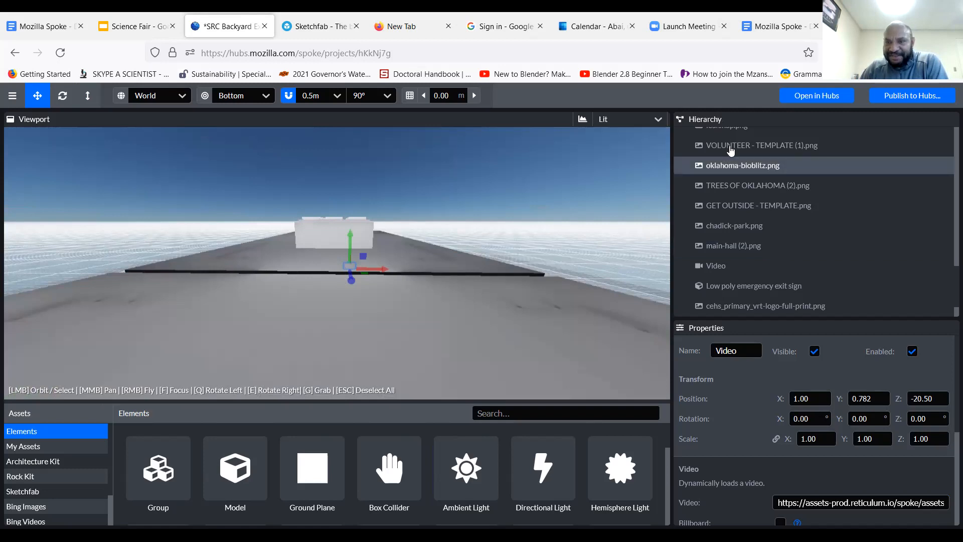
{"action": "double_click", "coordinate": [723, 270]}
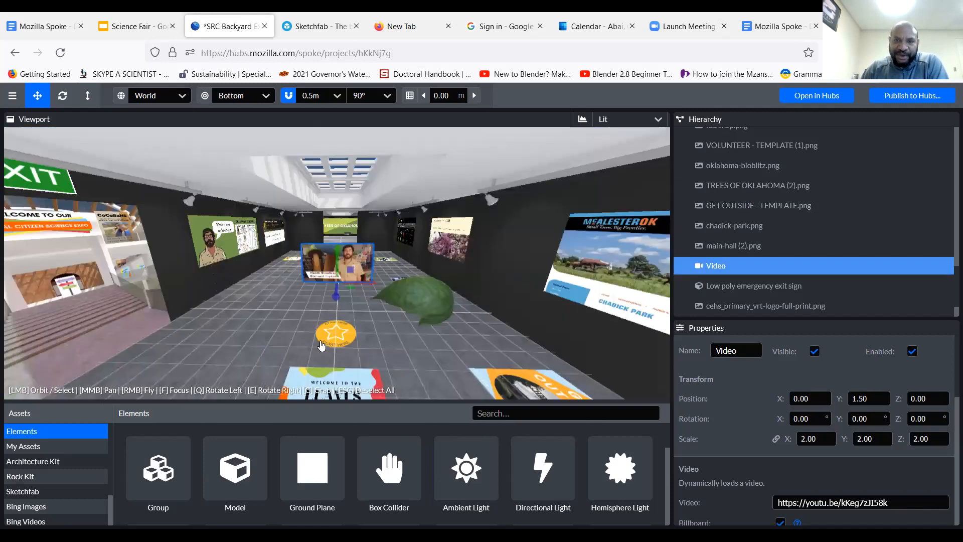
{"action": "scroll", "coordinate": [322, 346], "scroll_direction": "up", "scroll_amount": 1}
{"action": "scroll", "coordinate": [330, 345], "scroll_direction": "up", "scroll_amount": 1}
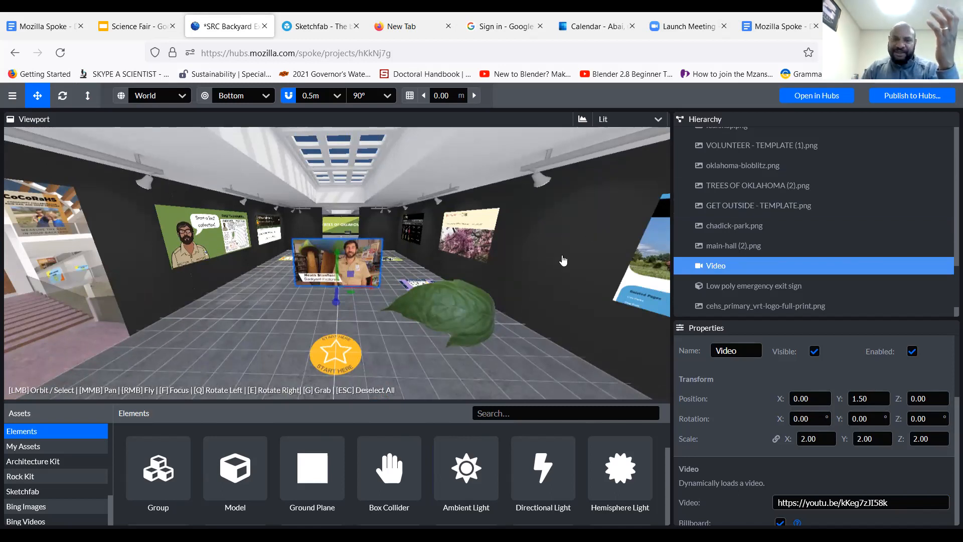
Examine the entrance hall's Video element from outside the building, up close, from an angle beside the leaf model and from the front
{"action": "scroll", "coordinate": [563, 259], "scroll_direction": "down", "scroll_amount": 3}
{"action": "scroll", "coordinate": [563, 260], "scroll_direction": "down", "scroll_amount": 3}
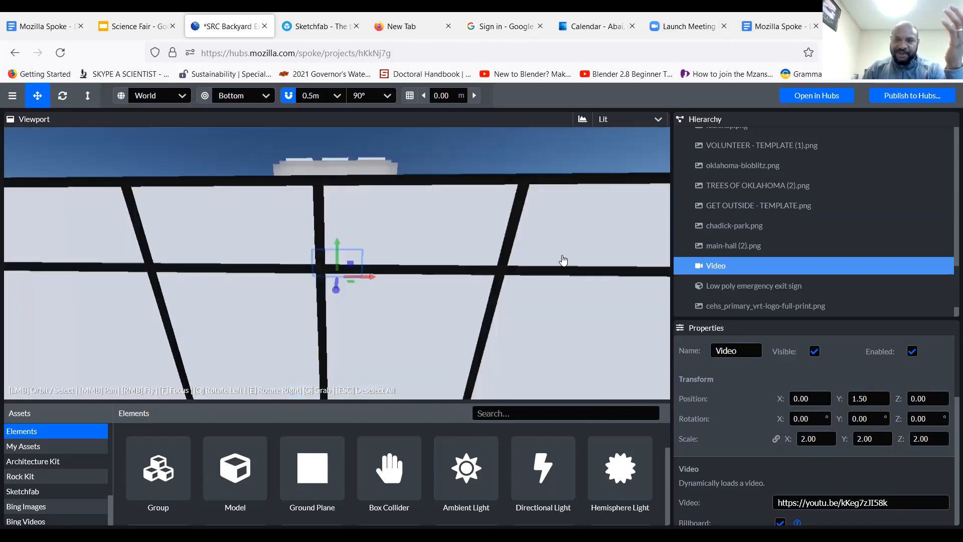
{"action": "scroll", "coordinate": [563, 260], "scroll_direction": "down", "scroll_amount": 3}
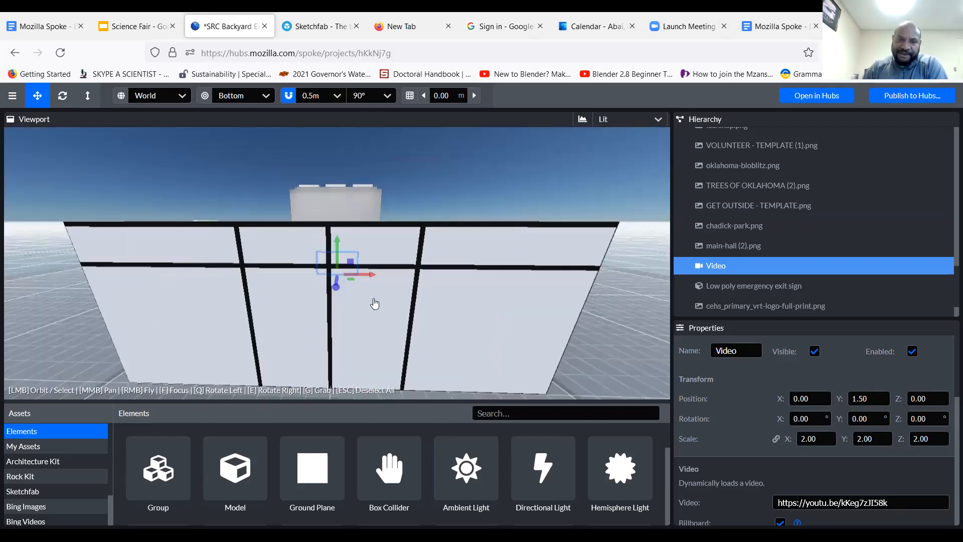
{"action": "scroll", "coordinate": [375, 303], "scroll_direction": "up", "scroll_amount": 2}
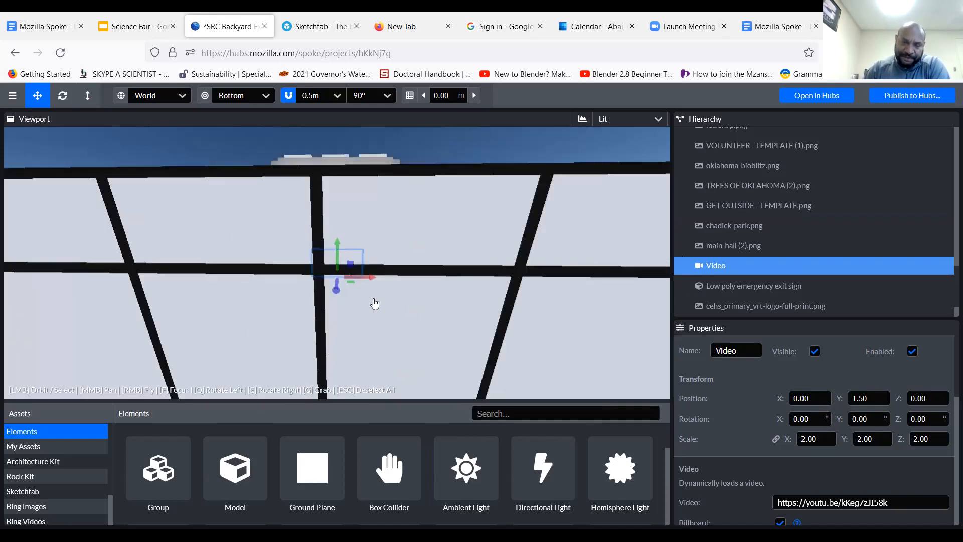
{"action": "scroll", "coordinate": [381, 316], "scroll_direction": "up", "scroll_amount": 3}
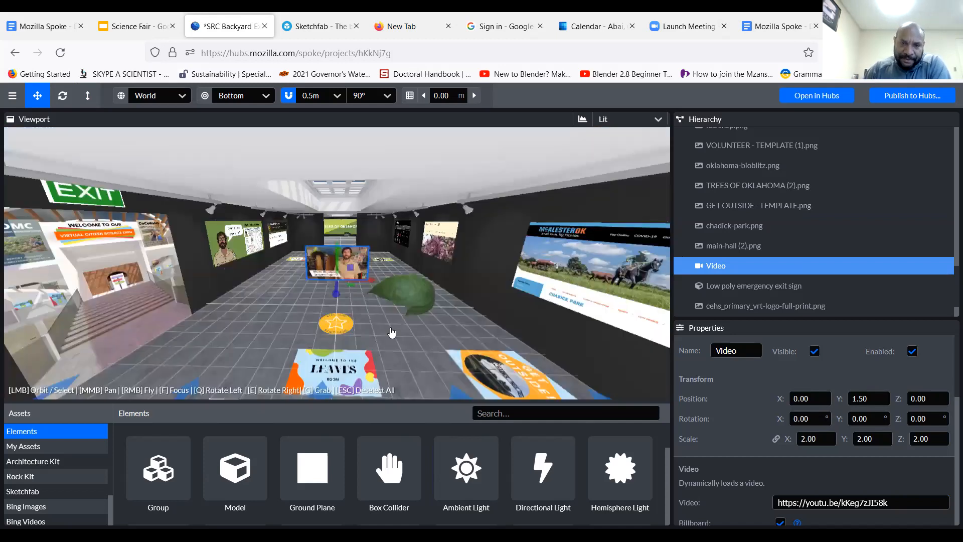
{"action": "scroll", "coordinate": [392, 332], "scroll_direction": "up", "scroll_amount": 3}
{"action": "scroll", "coordinate": [392, 333], "scroll_direction": "up", "scroll_amount": 2}
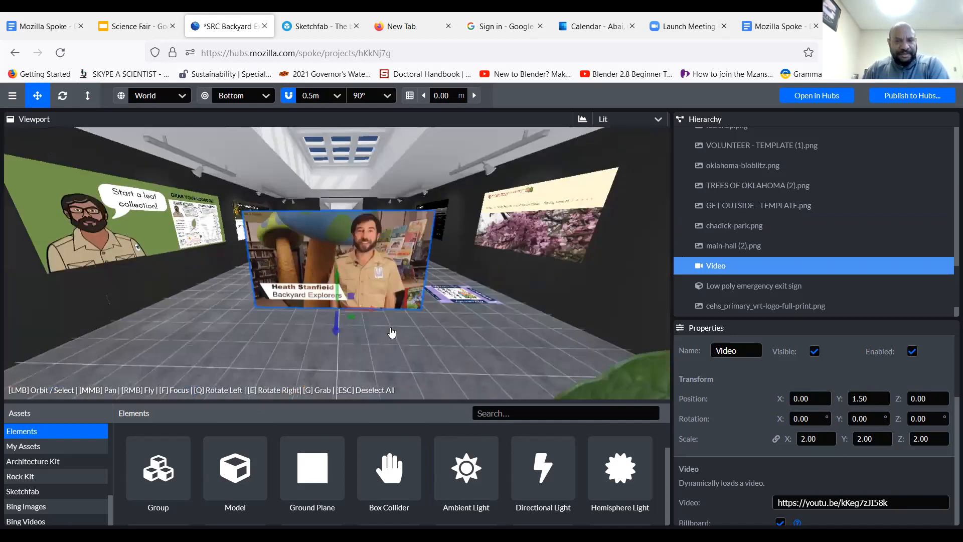
{"action": "scroll", "coordinate": [399, 345], "scroll_direction": "up", "scroll_amount": 2}
{"action": "scroll", "coordinate": [399, 345], "scroll_direction": "up", "scroll_amount": 1}
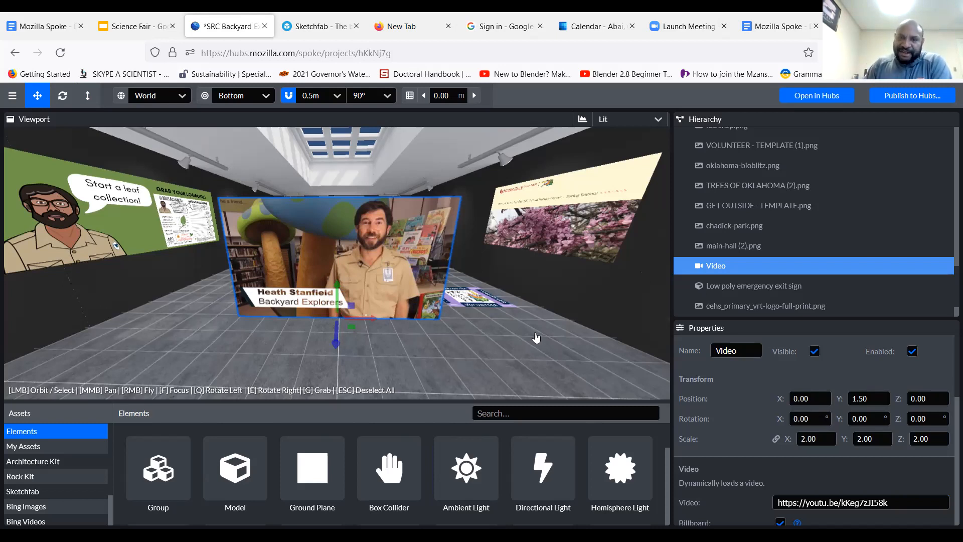
{"action": "left_click_drag", "start_coordinate": [560, 340], "coordinate": [624, 330]}
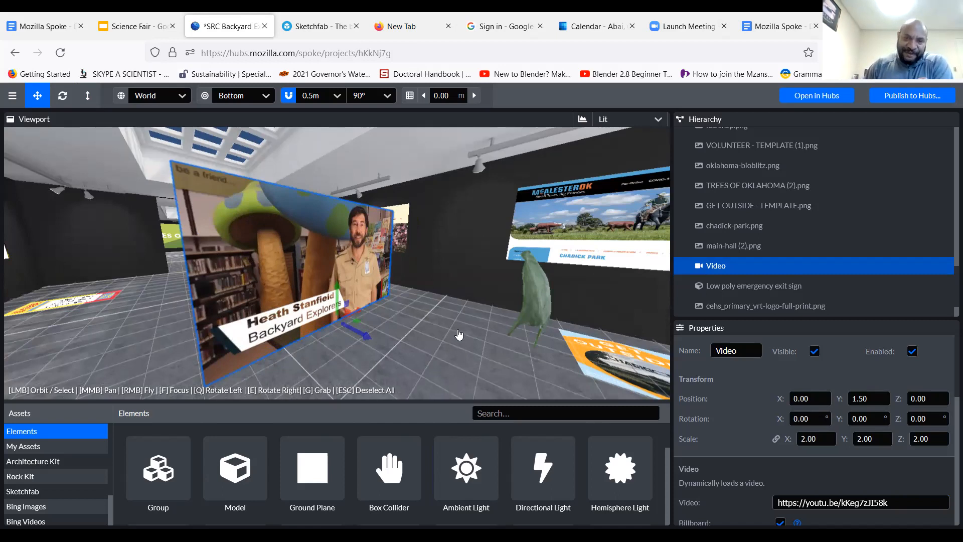
{"action": "left_click_drag", "start_coordinate": [458, 335], "coordinate": [445, 340]}
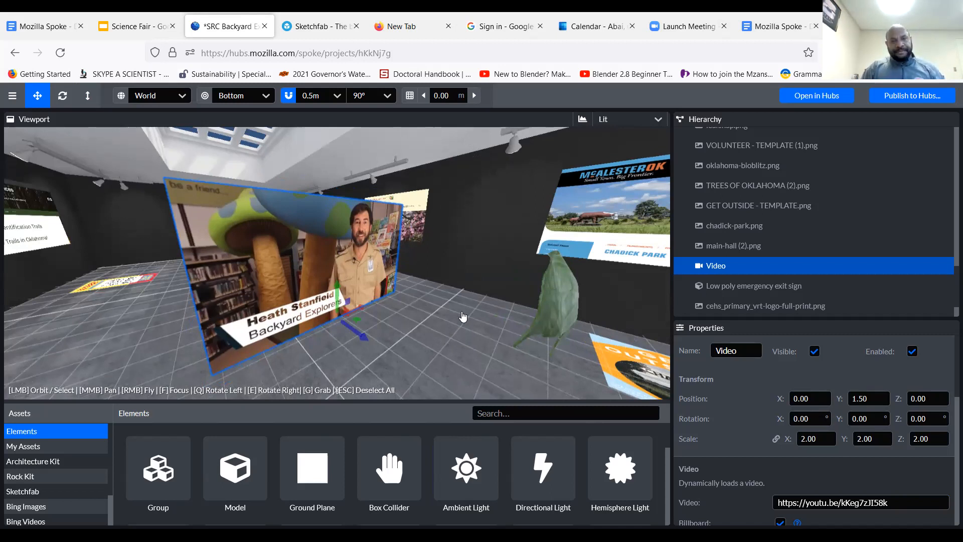
{"action": "left_click_drag", "start_coordinate": [463, 316], "coordinate": [412, 361]}
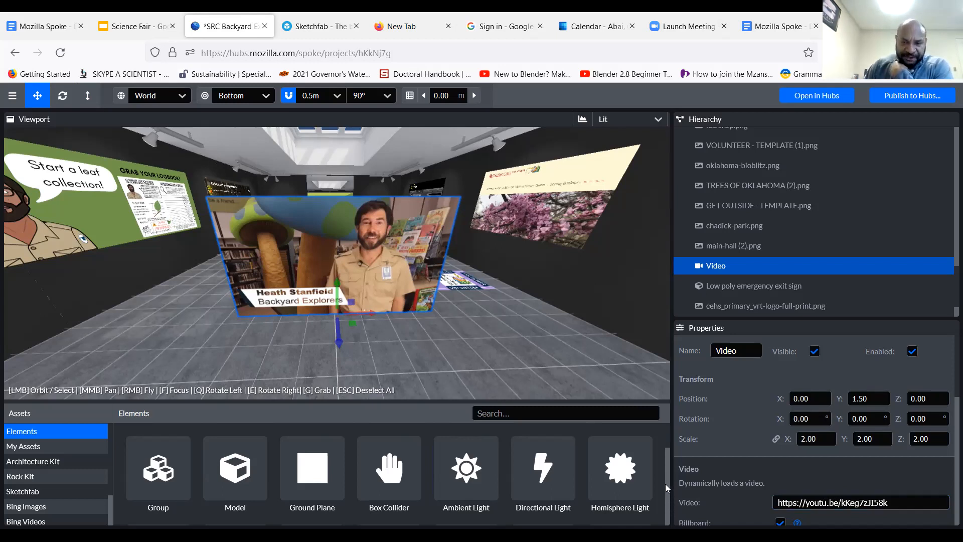
Look through the available element types, including Media Frame, Audio Zone, Troika Text, Mirror and the light and media elements
{"action": "scroll", "coordinate": [665, 483], "scroll_direction": "down", "scroll_amount": 5}
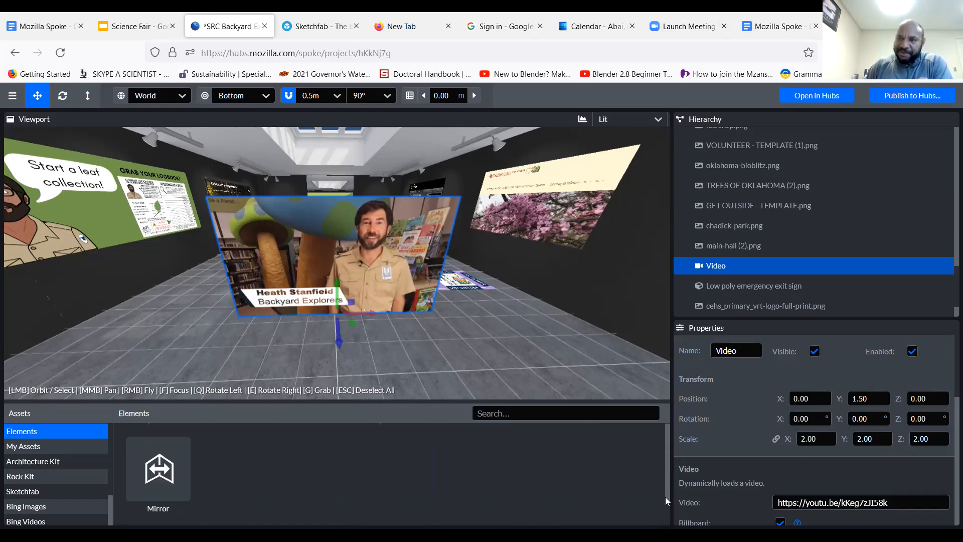
{"action": "scroll", "coordinate": [666, 474], "scroll_direction": "up", "scroll_amount": 2}
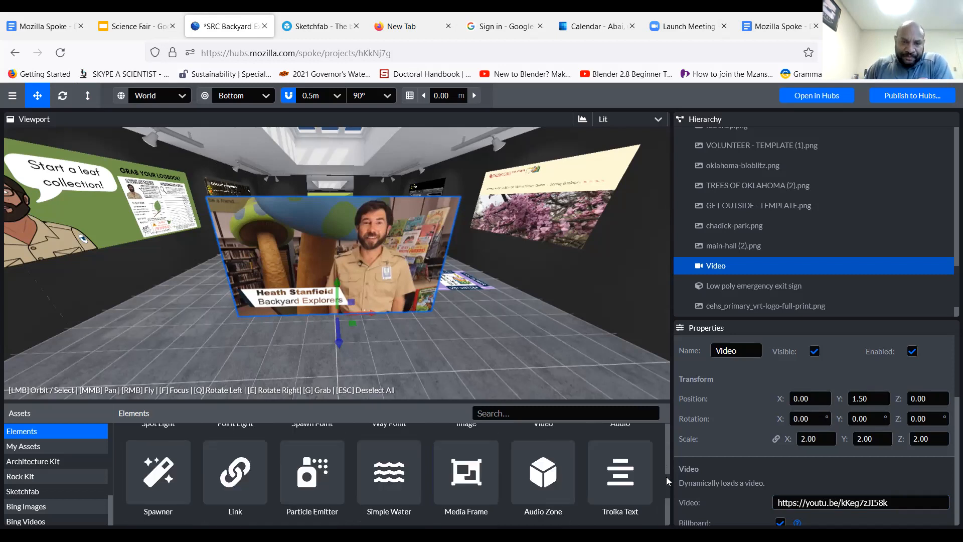
{"action": "scroll", "coordinate": [662, 478], "scroll_direction": "down", "scroll_amount": 1}
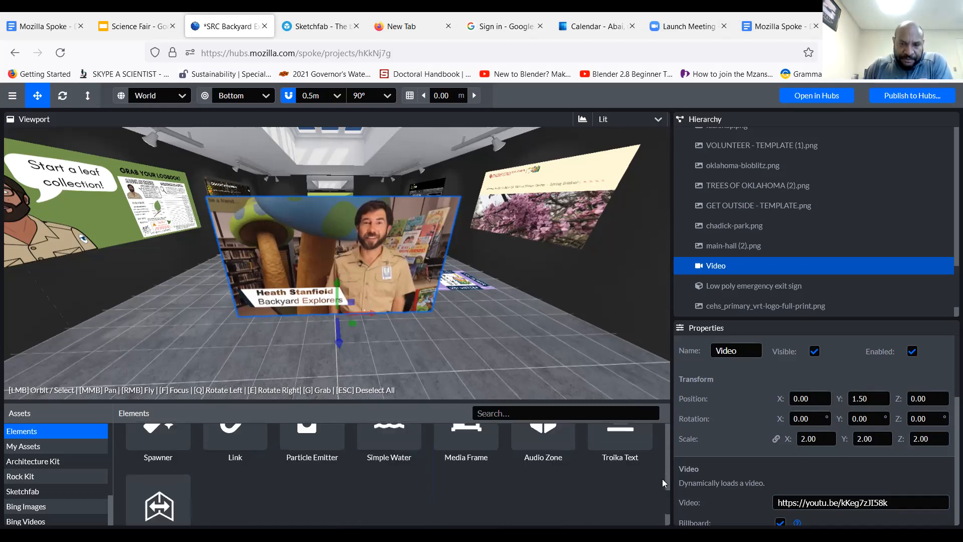
{"action": "scroll", "coordinate": [662, 479], "scroll_direction": "up", "scroll_amount": 1}
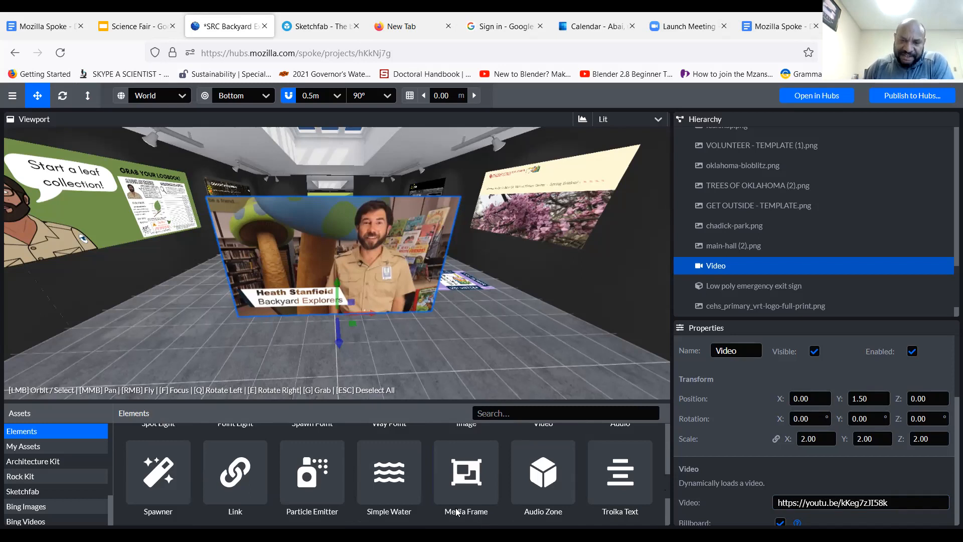
{"action": "mouse_move", "coordinate": [469, 484]}
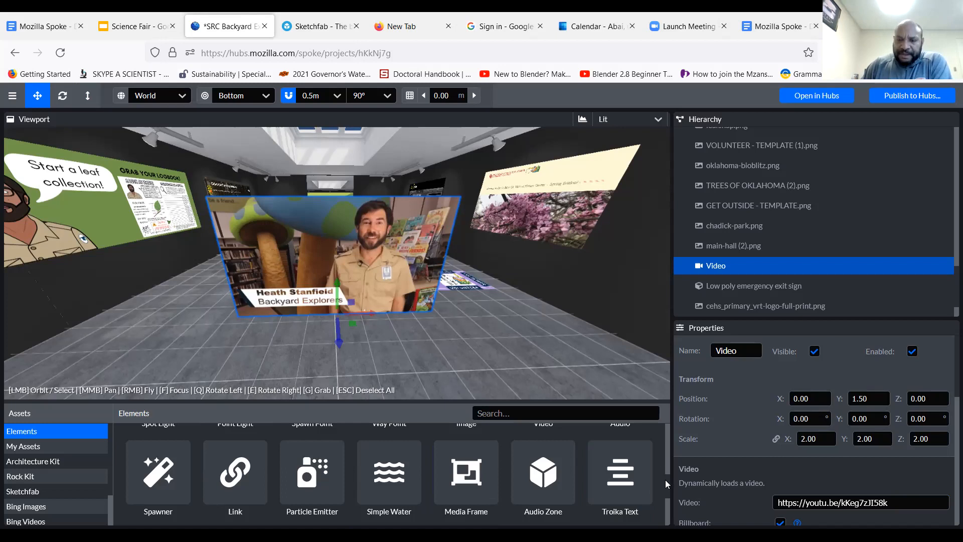
{"action": "scroll", "coordinate": [666, 498], "scroll_direction": "down", "scroll_amount": 3}
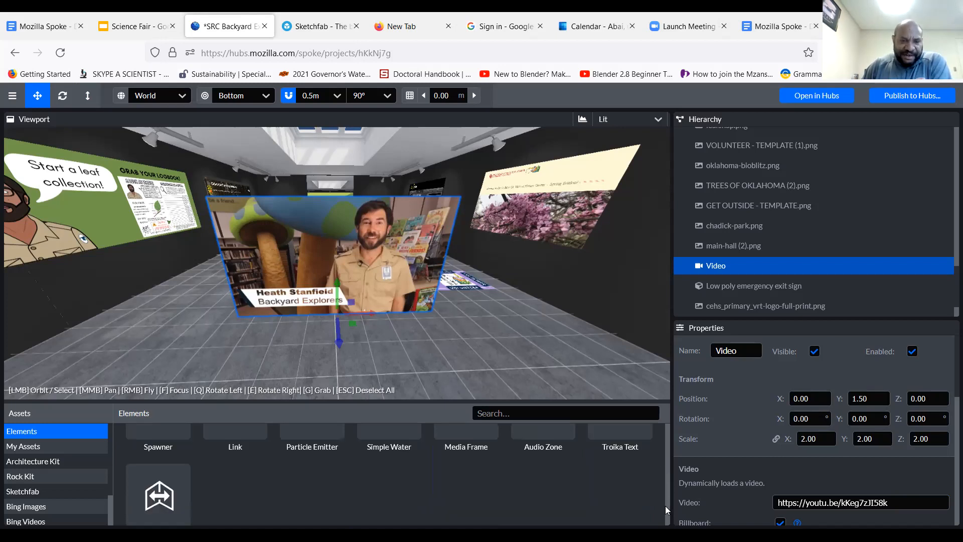
{"action": "scroll", "coordinate": [667, 494], "scroll_direction": "up", "scroll_amount": 2}
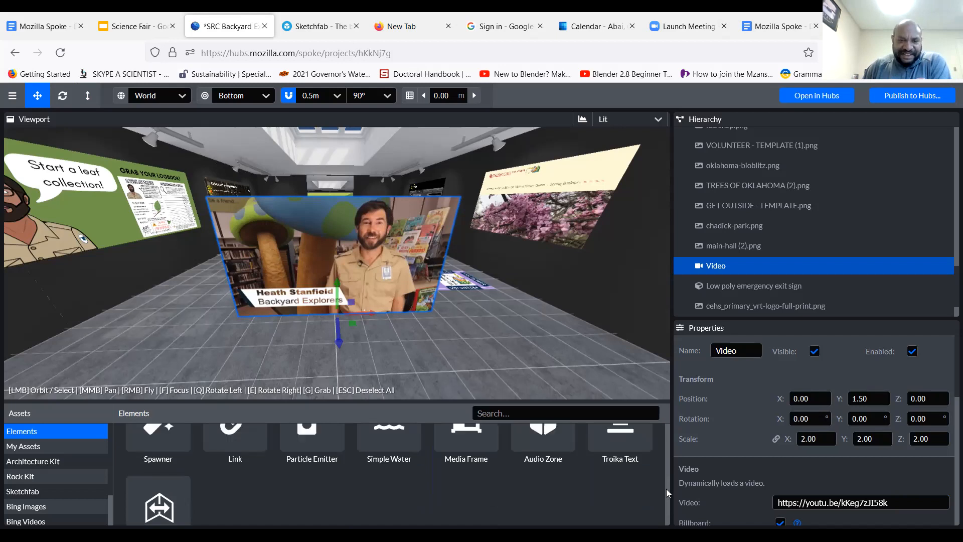
{"action": "scroll", "coordinate": [668, 482], "scroll_direction": "up", "scroll_amount": 2}
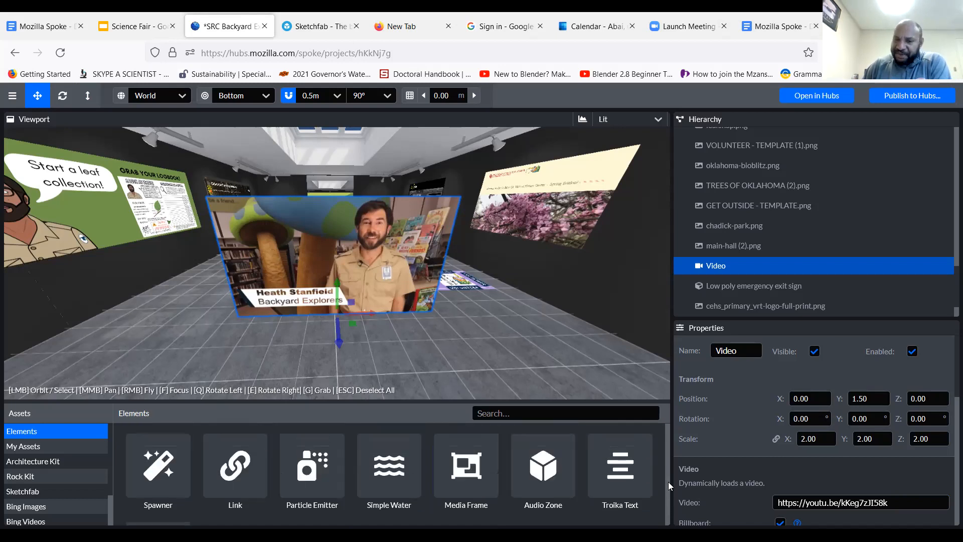
{"action": "scroll", "coordinate": [668, 454], "scroll_direction": "up", "scroll_amount": 2}
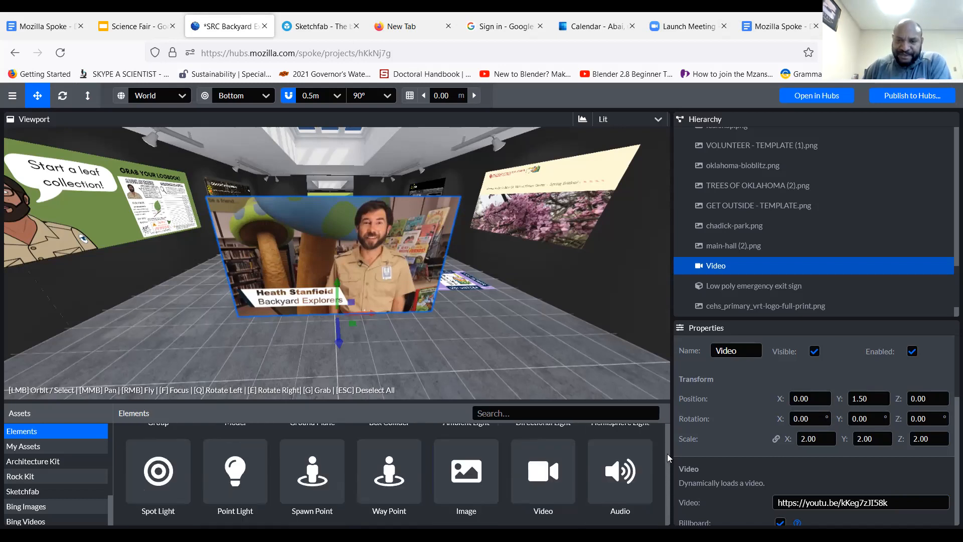
{"action": "scroll", "coordinate": [665, 445], "scroll_direction": "up", "scroll_amount": 1}
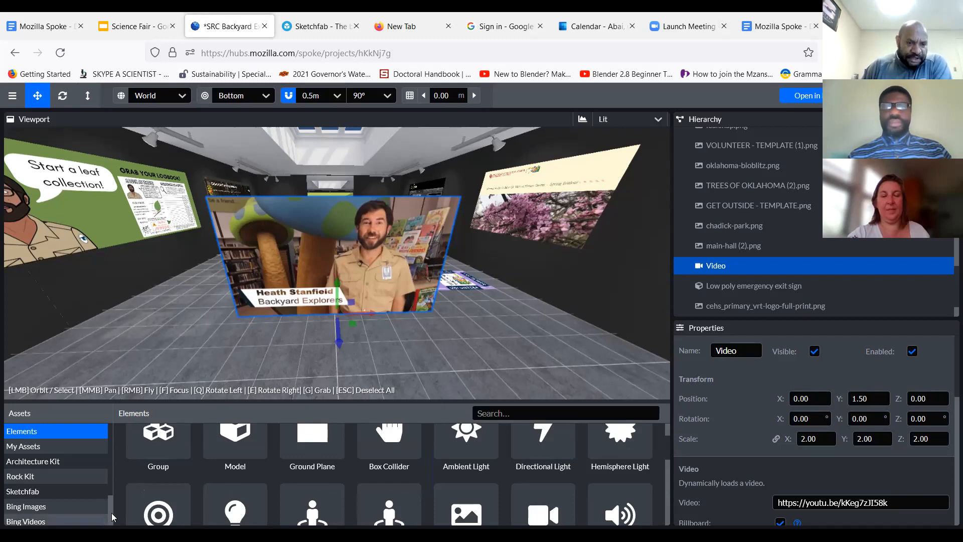
Browse the Hubs Sound Pack, Bing Images and Tenor GIFs asset sources, and preview one of the GIFs
{"action": "scroll", "coordinate": [108, 509], "scroll_direction": "down", "scroll_amount": 2}
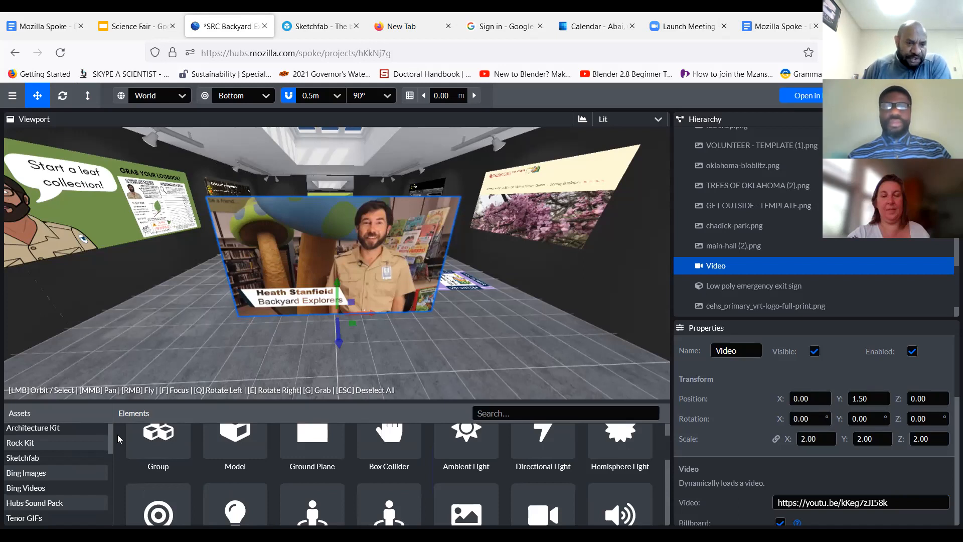
{"action": "left_click", "coordinate": [78, 503]}
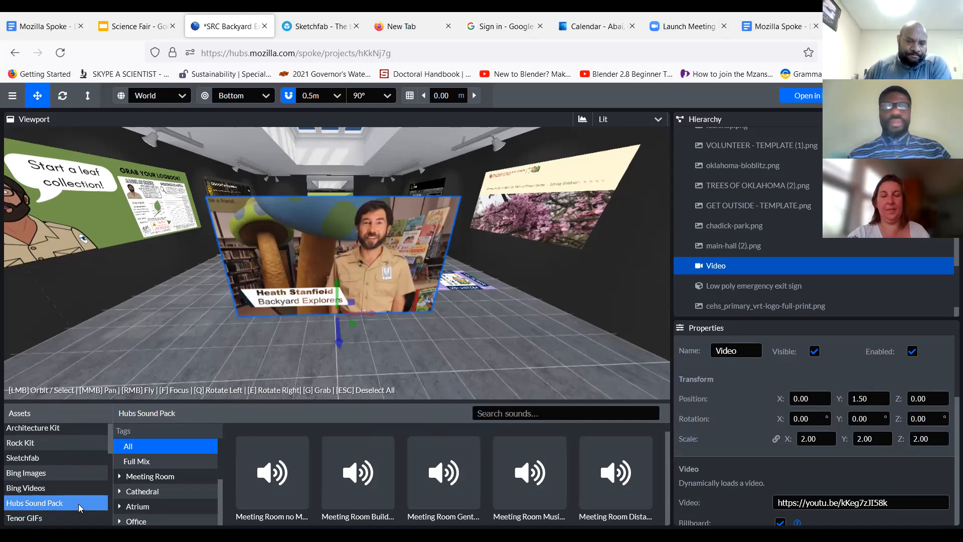
{"action": "left_click", "coordinate": [62, 486]}
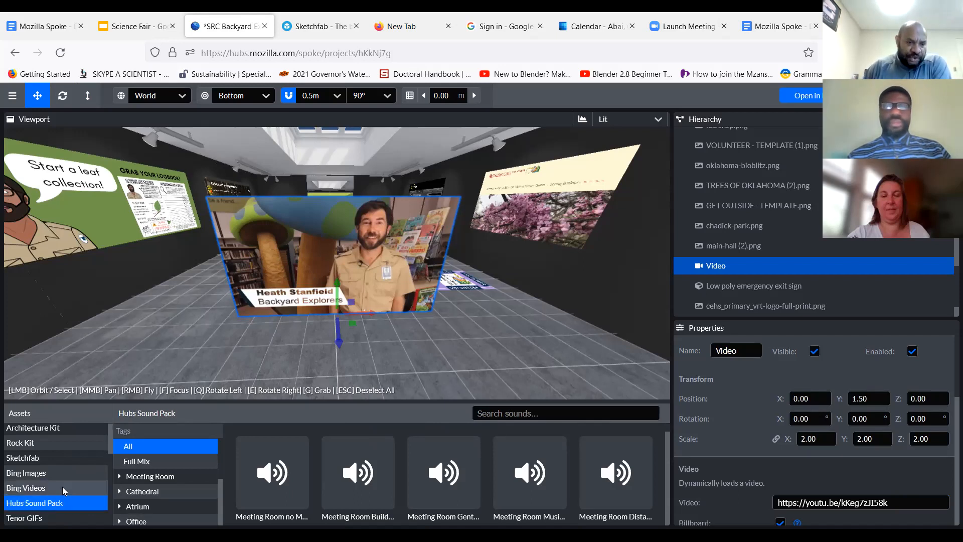
{"action": "left_click", "coordinate": [61, 473]}
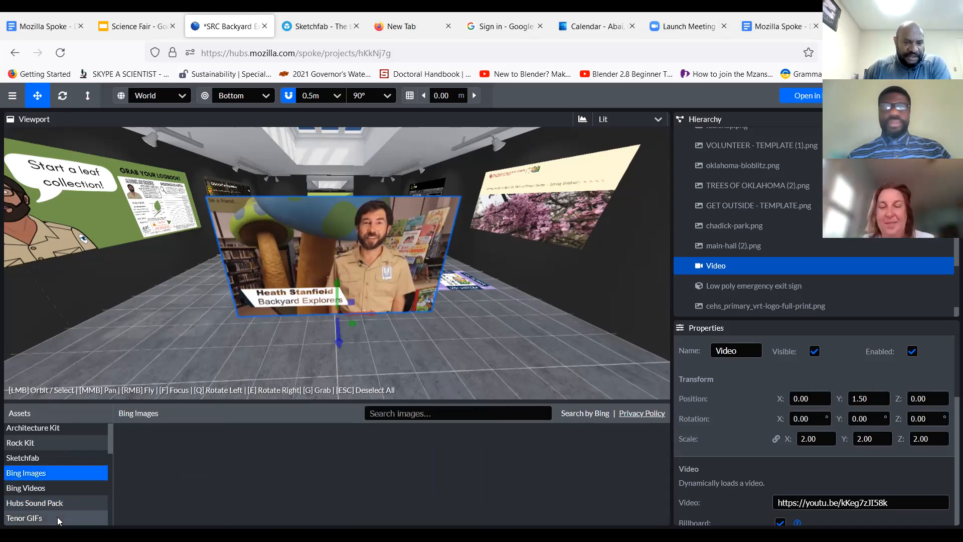
{"action": "left_click", "coordinate": [57, 517]}
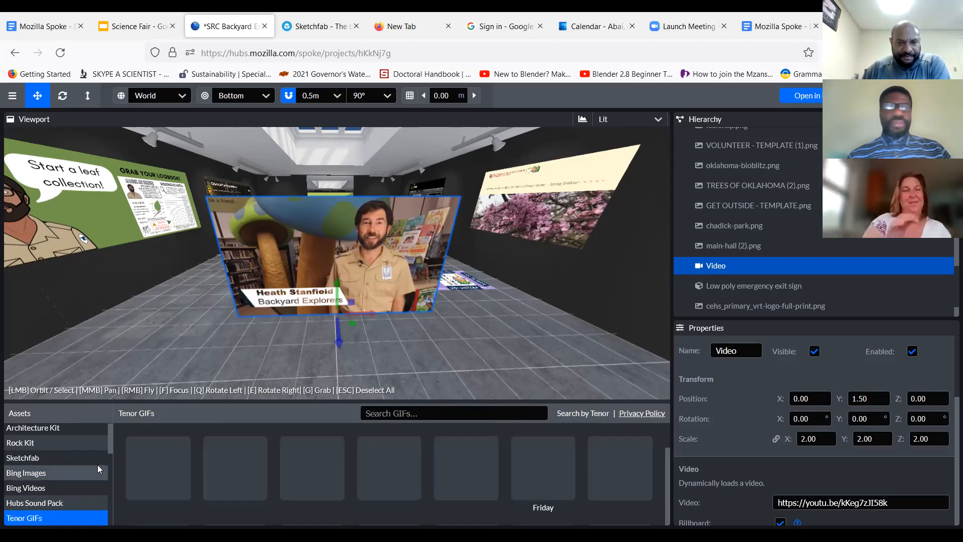
{"action": "mouse_move", "coordinate": [289, 472]}
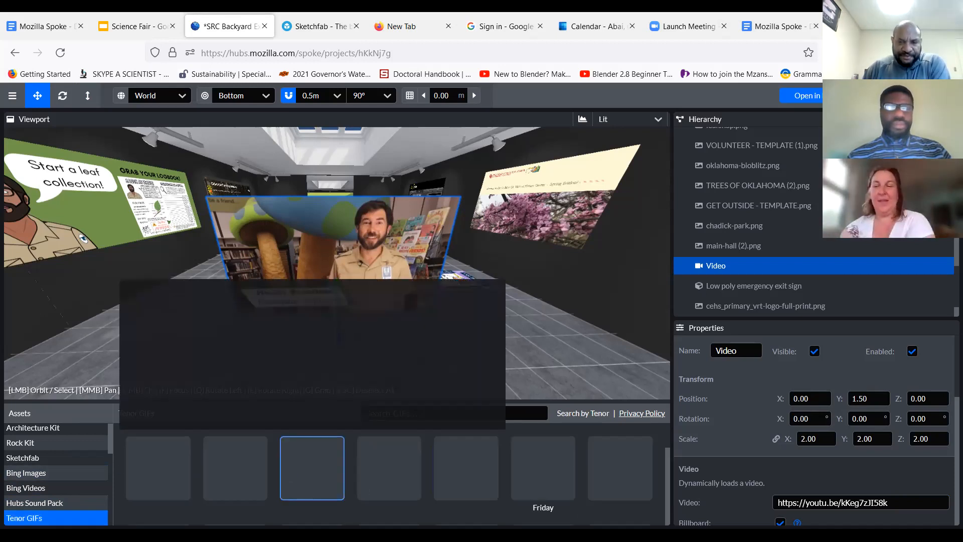